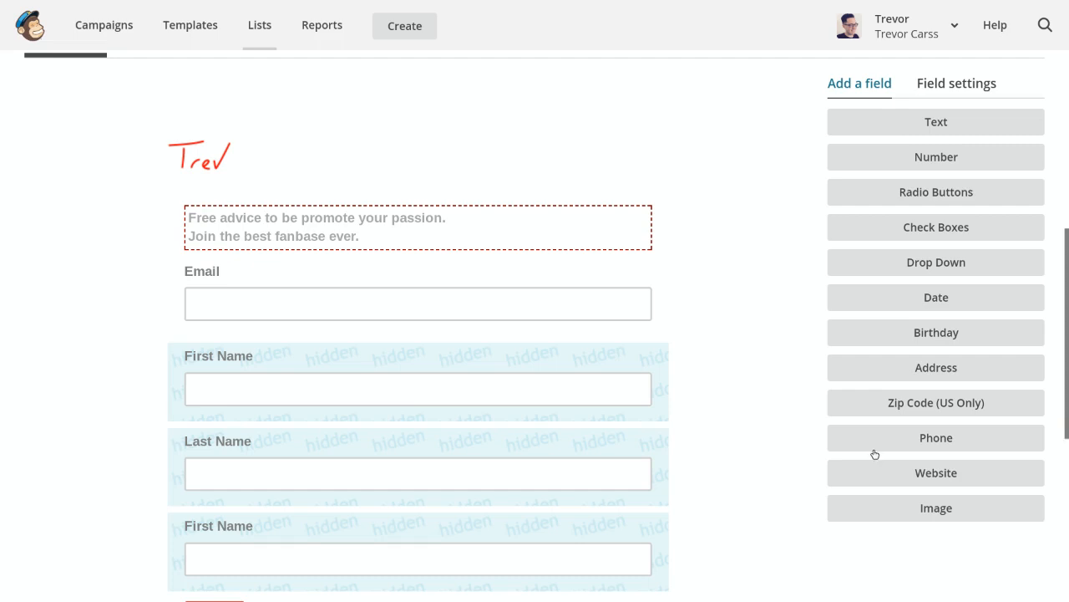
Step: Review the signup form's page, from the form type and signup URL settings down to the form preview
scroll(778, 365, up, 5)
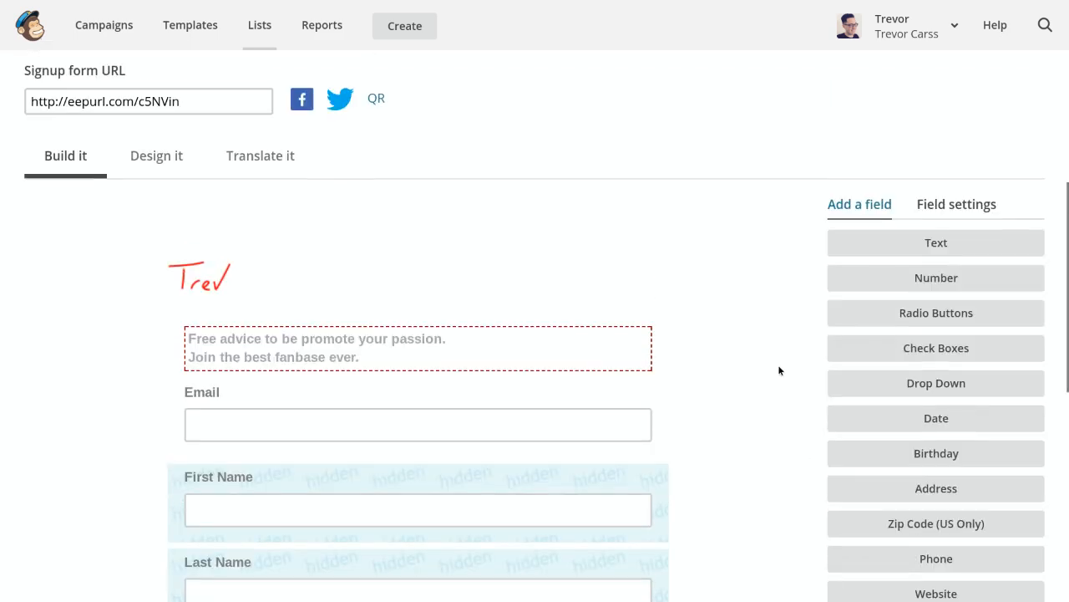
scroll(778, 370, up, 2)
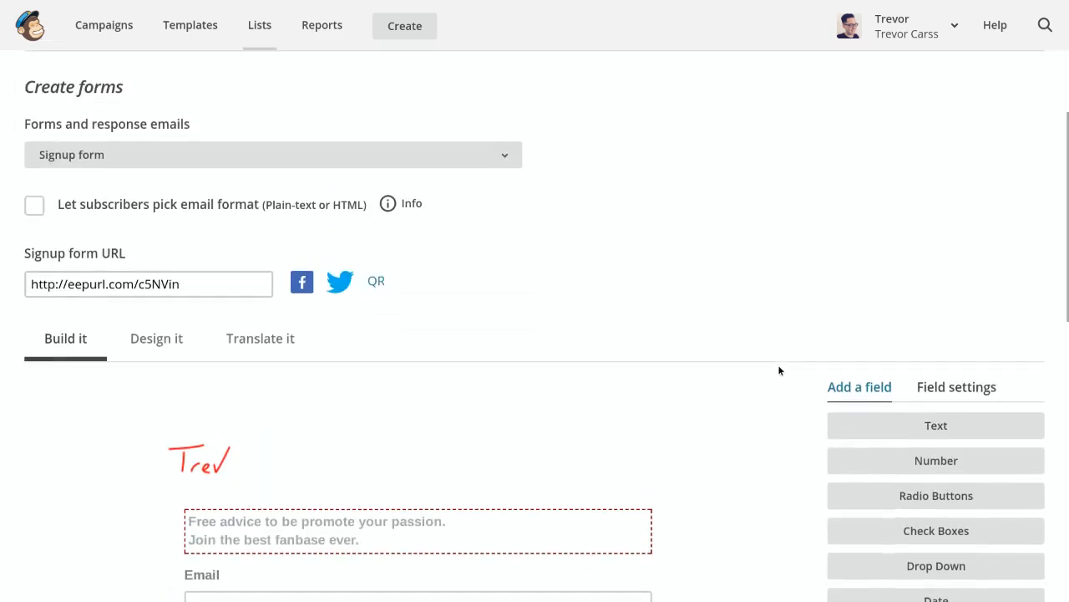
scroll(779, 370, down, 3)
scroll(779, 370, down, 1)
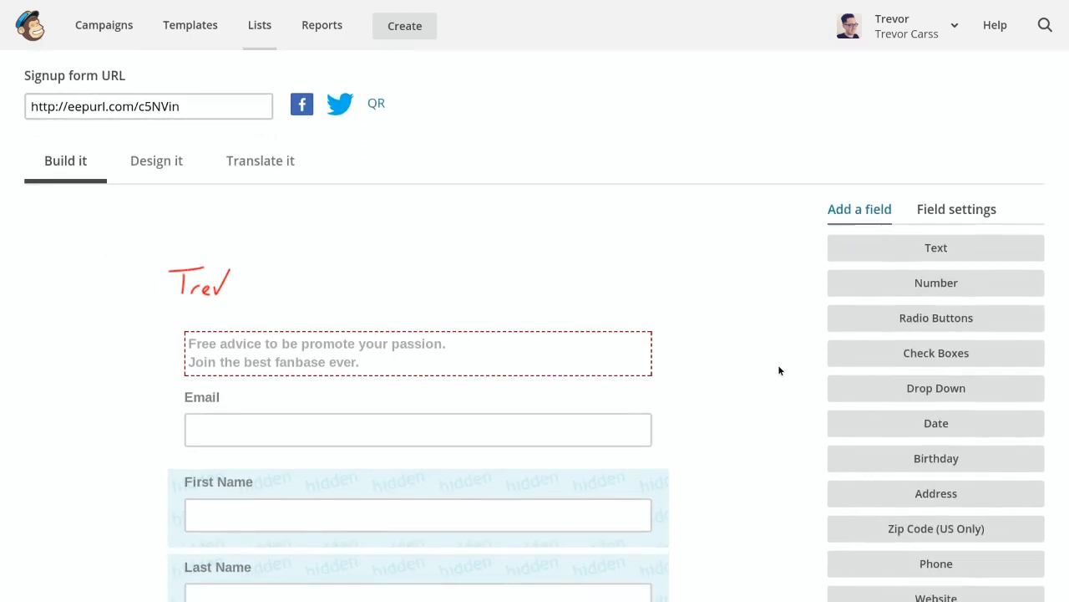
scroll(778, 370, up, 3)
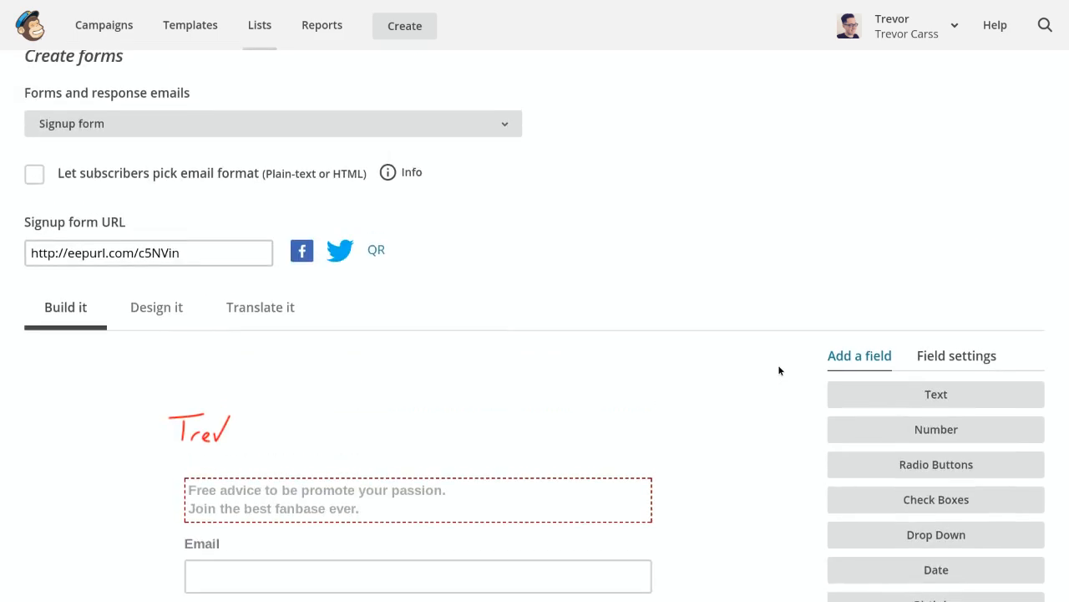
scroll(778, 370, down, 2)
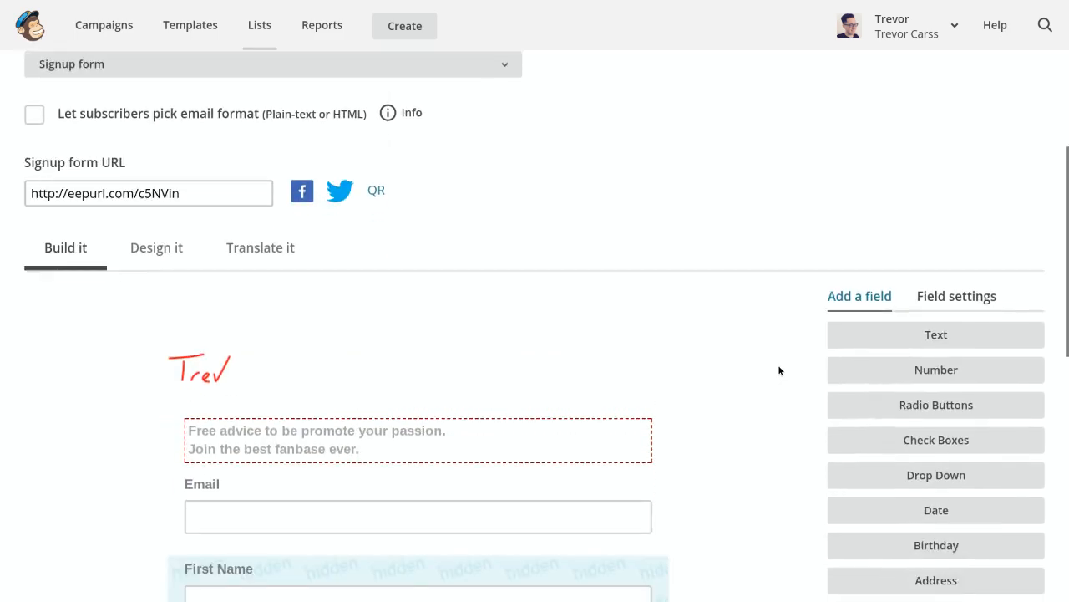
scroll(779, 370, up, 1)
scroll(779, 370, up, 4)
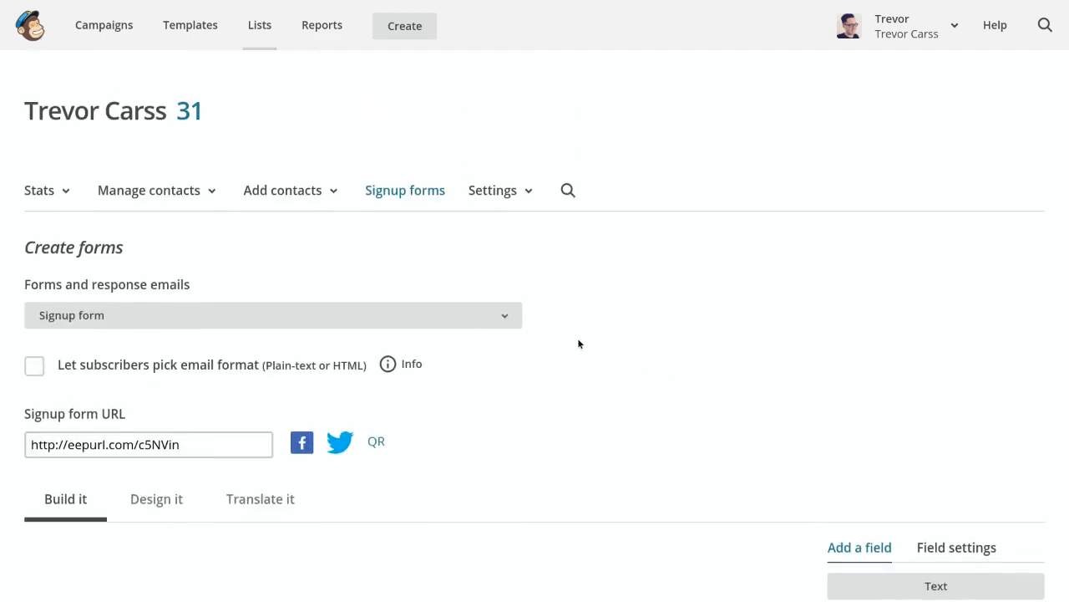
scroll(578, 343, down, 4)
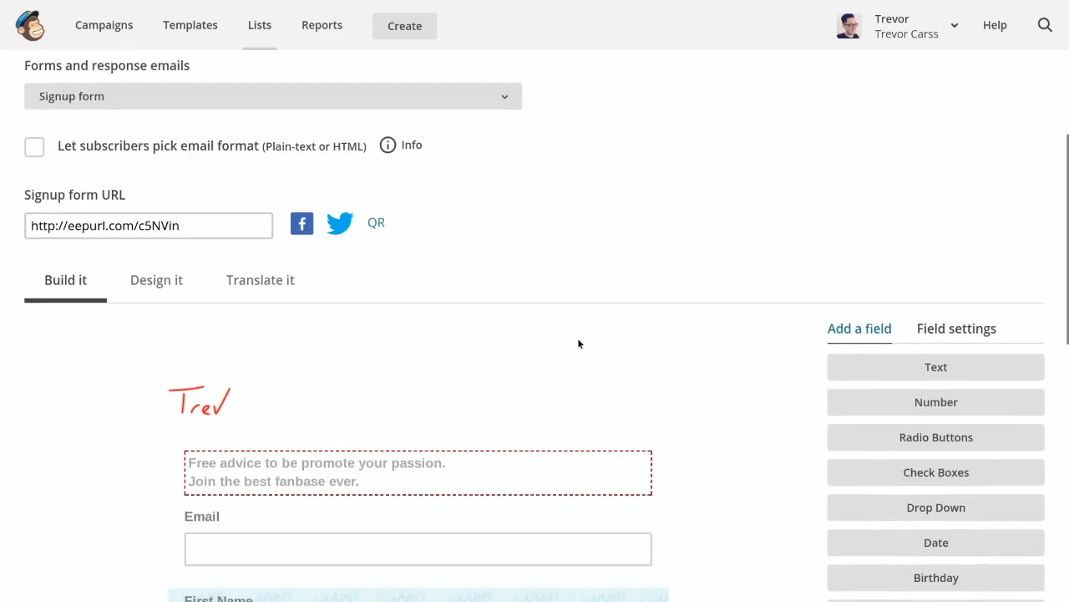
scroll(578, 343, down, 3)
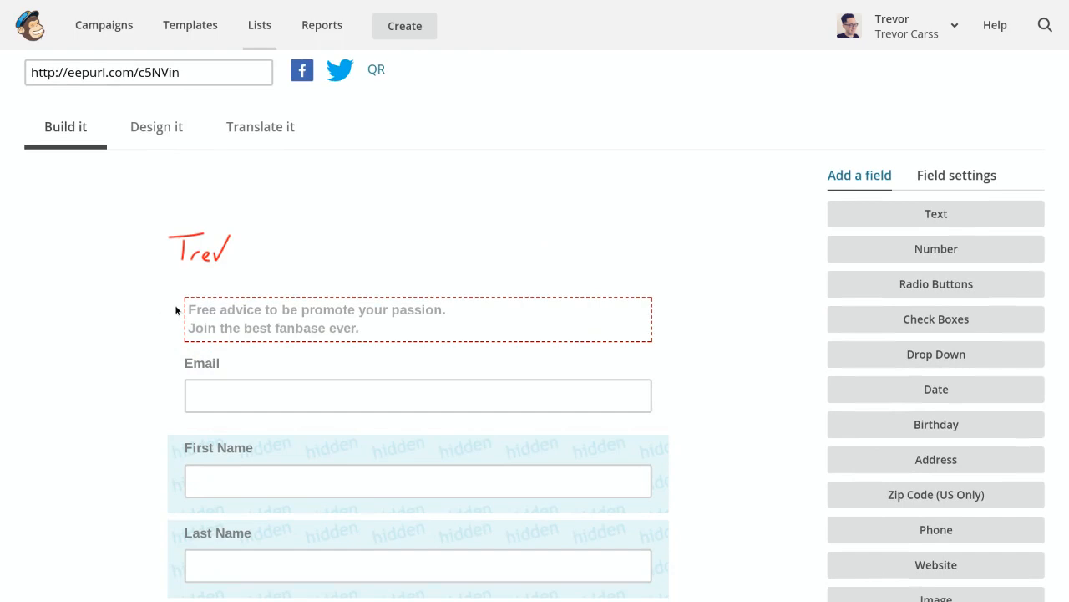
Step: Examine the signup form's logo, intro message, email field, hidden name fields and Join button
mouse_move(255, 320)
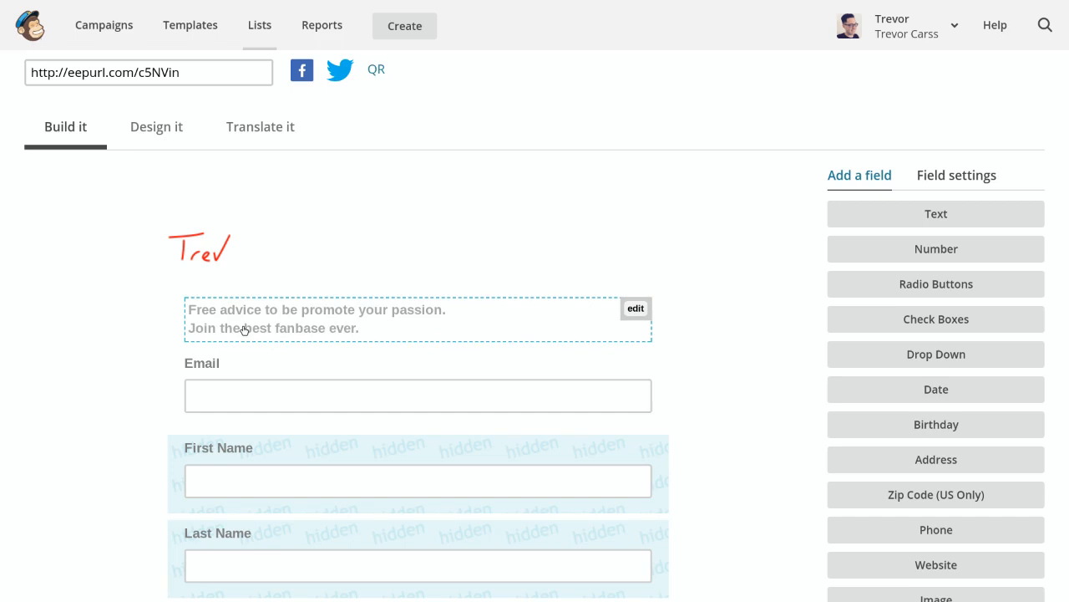
mouse_move(200, 267)
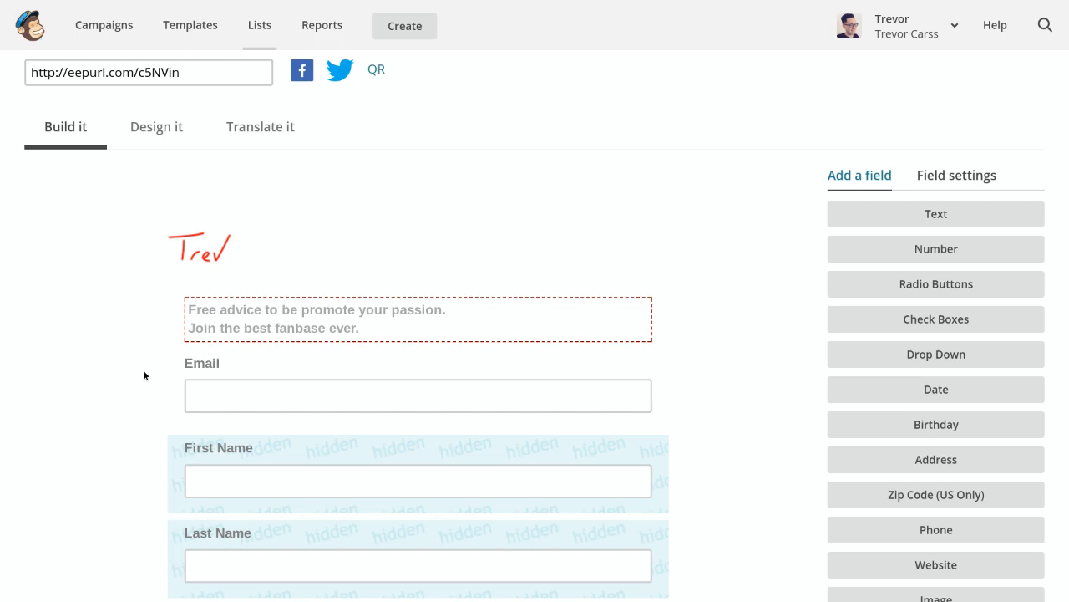
scroll(118, 308, down, 3)
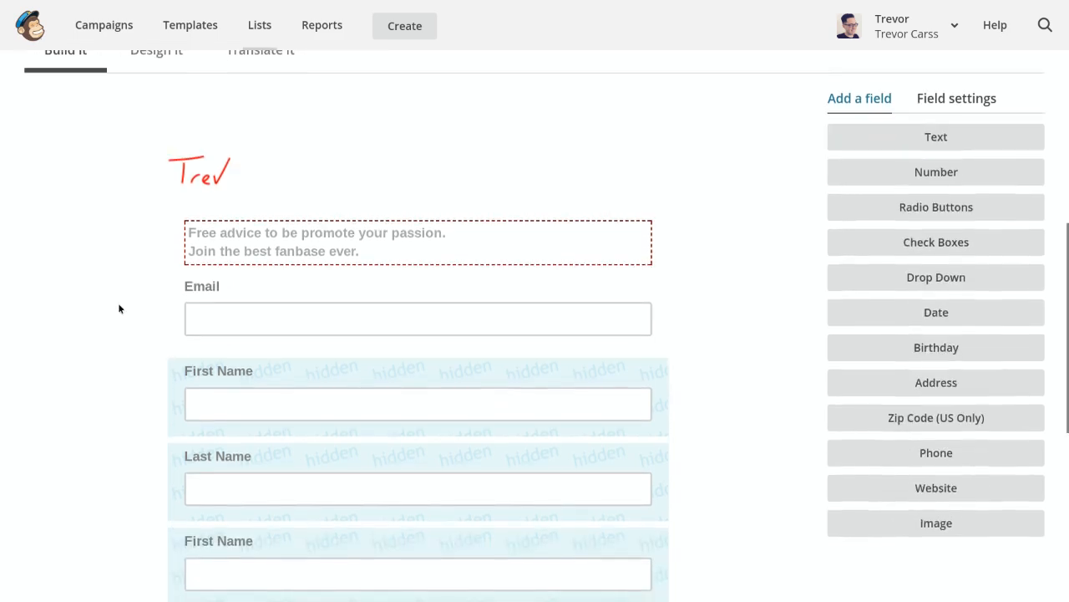
scroll(119, 308, down, 2)
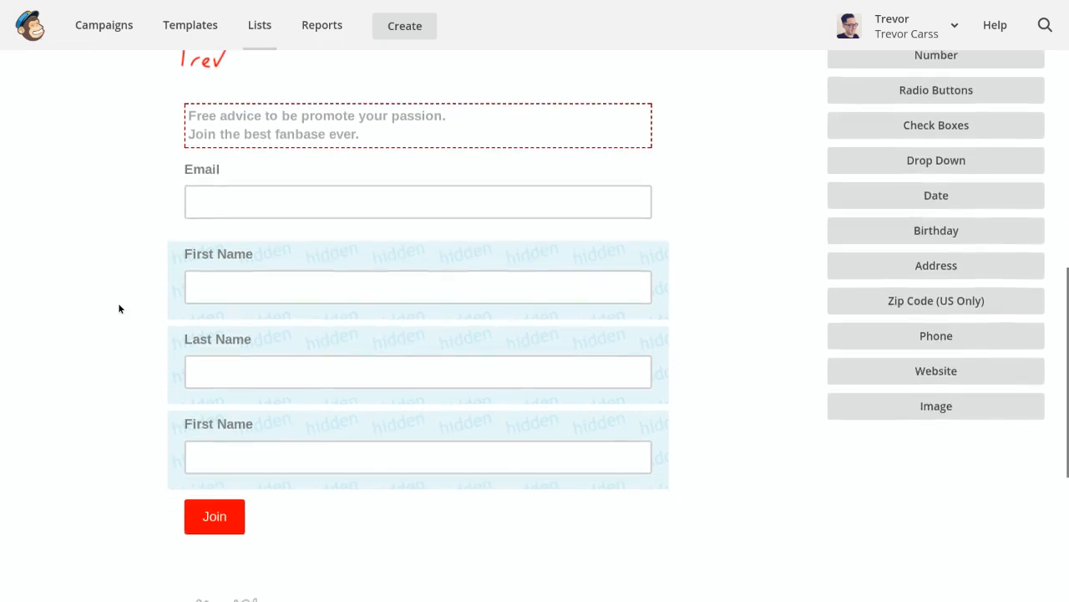
scroll(118, 308, up, 3)
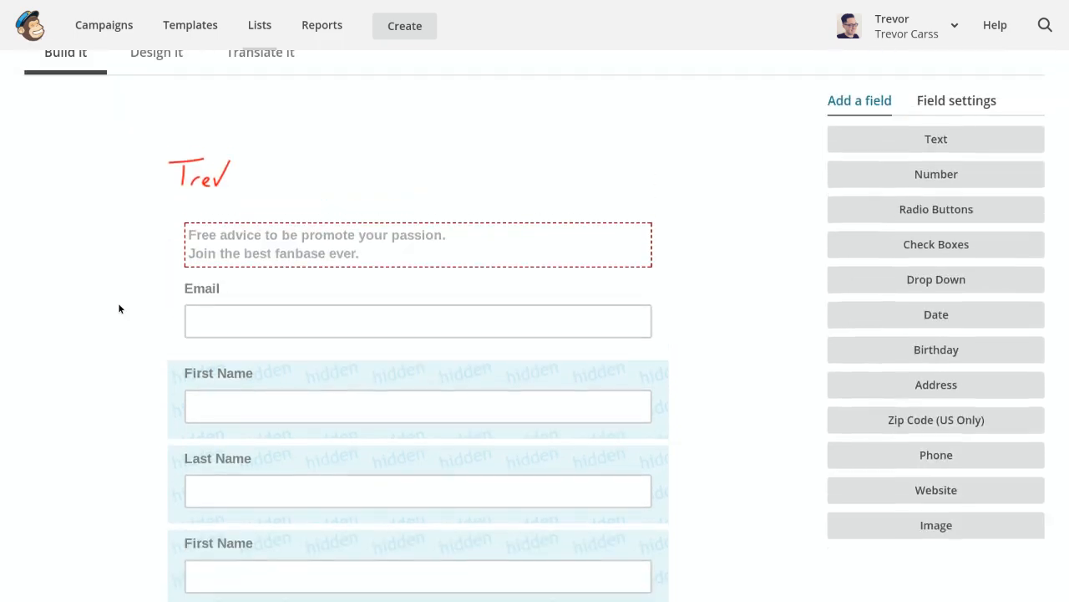
scroll(58, 257, down, 5)
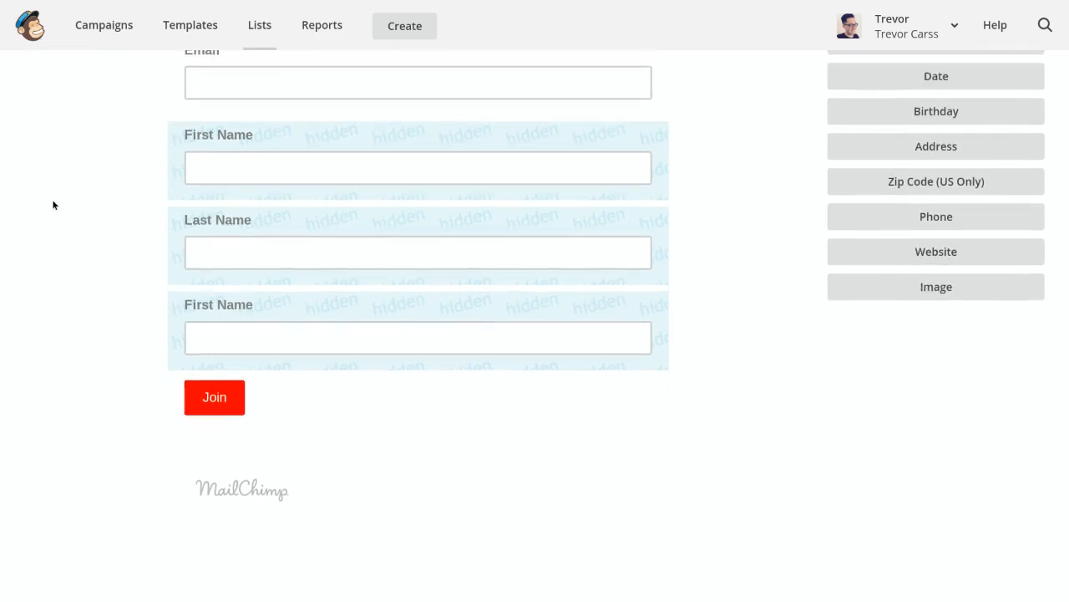
scroll(53, 204, up, 5)
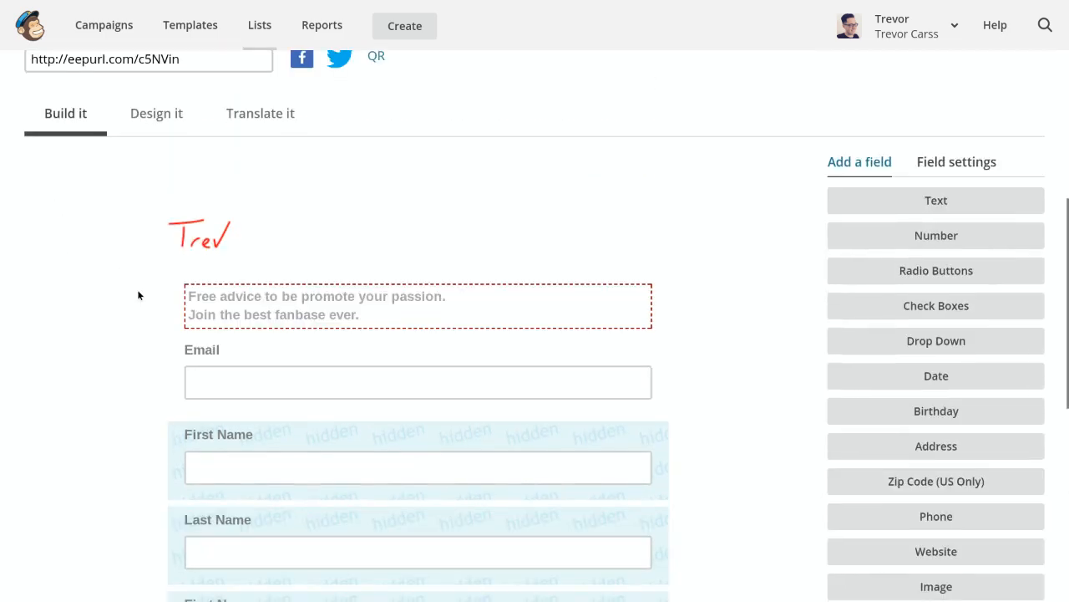
scroll(137, 294, down, 4)
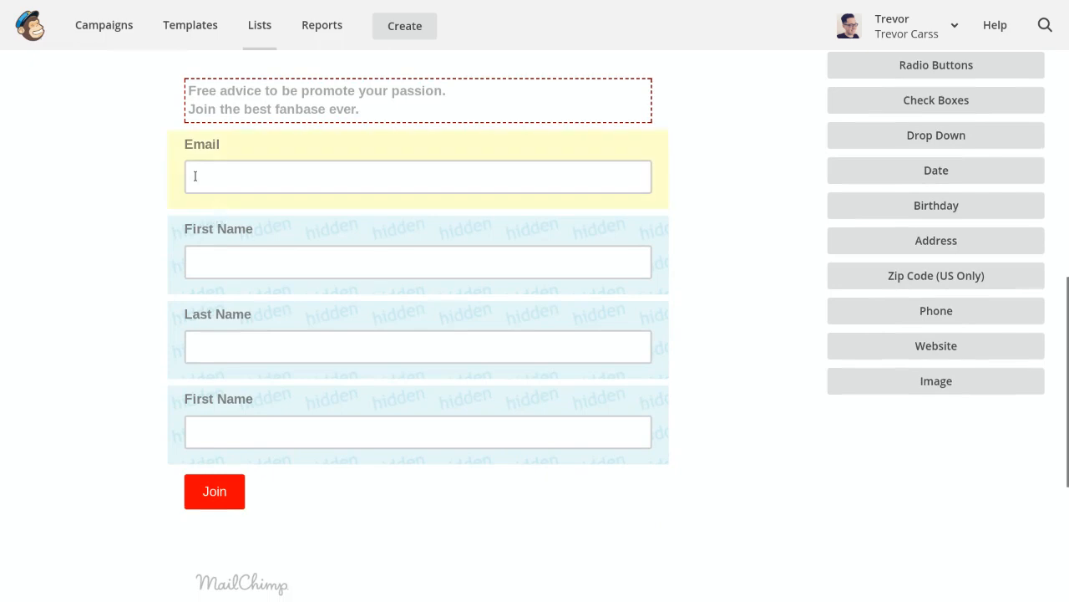
scroll(87, 220, down, 1)
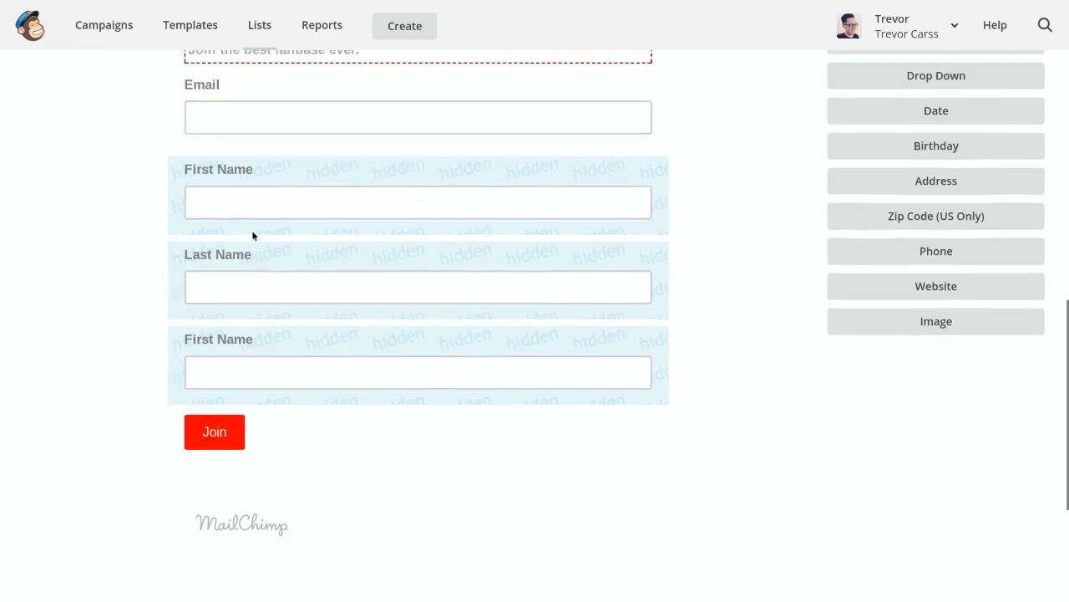
scroll(162, 324, up, 4)
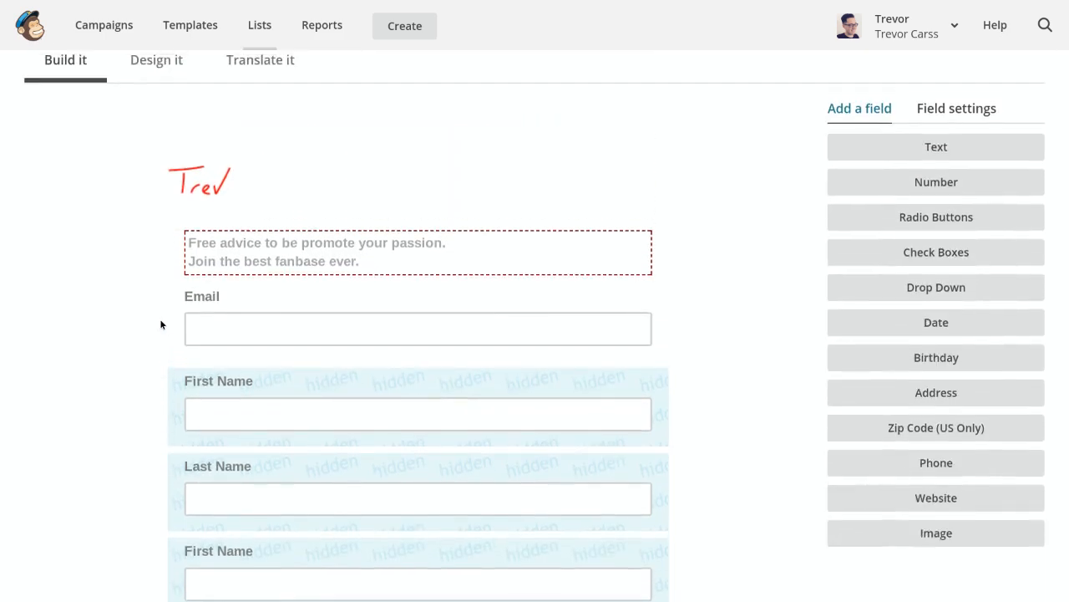
scroll(161, 324, up, 2)
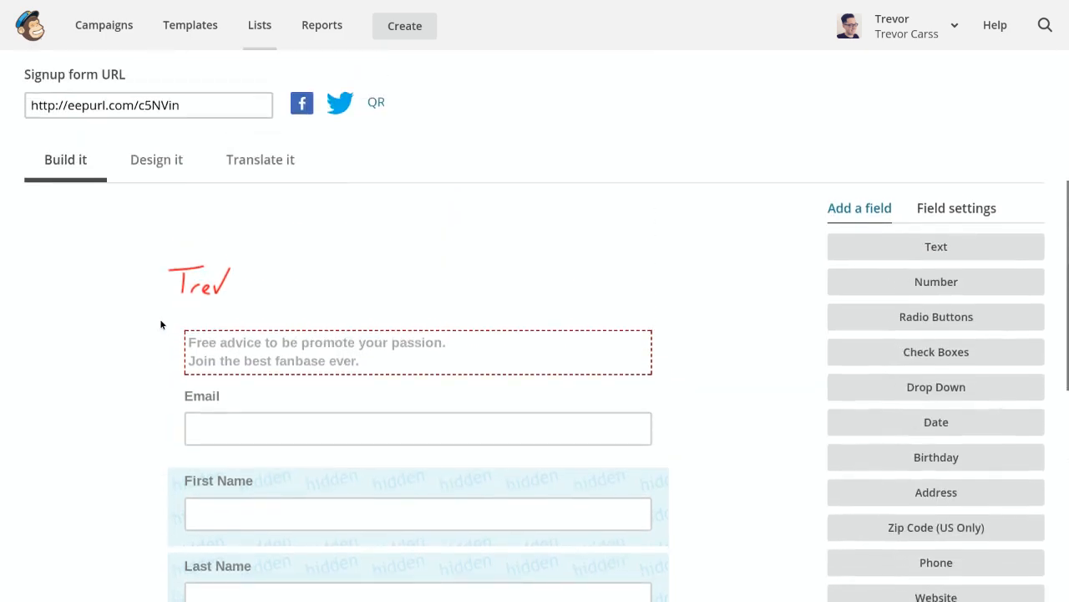
scroll(161, 324, down, 2)
Step: Switch the form being edited to the Signup thank you page
scroll(161, 324, up, 3)
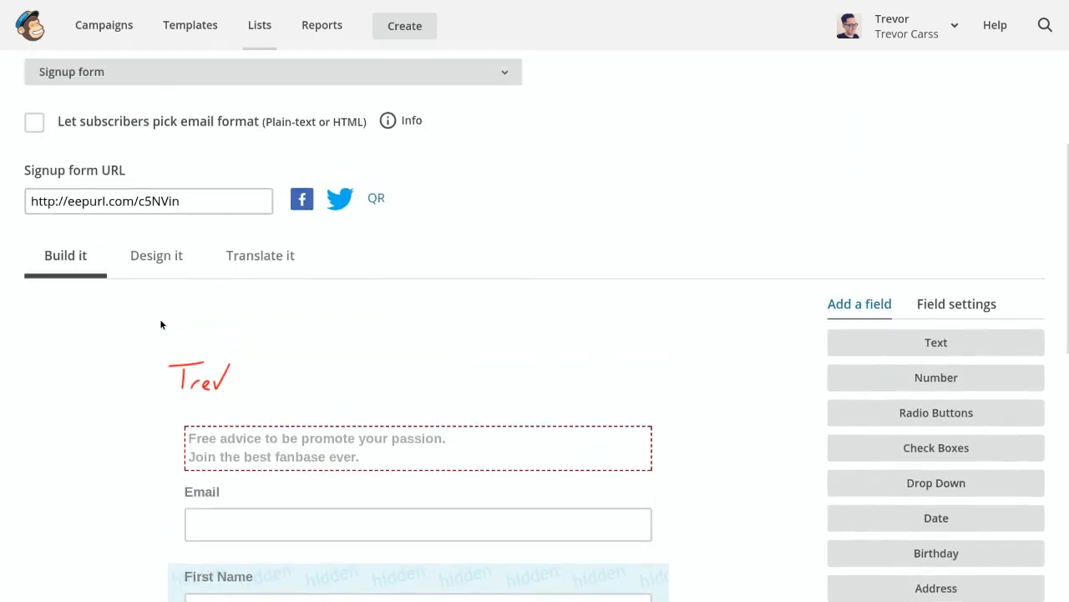
scroll(161, 324, up, 1)
scroll(161, 324, up, 1)
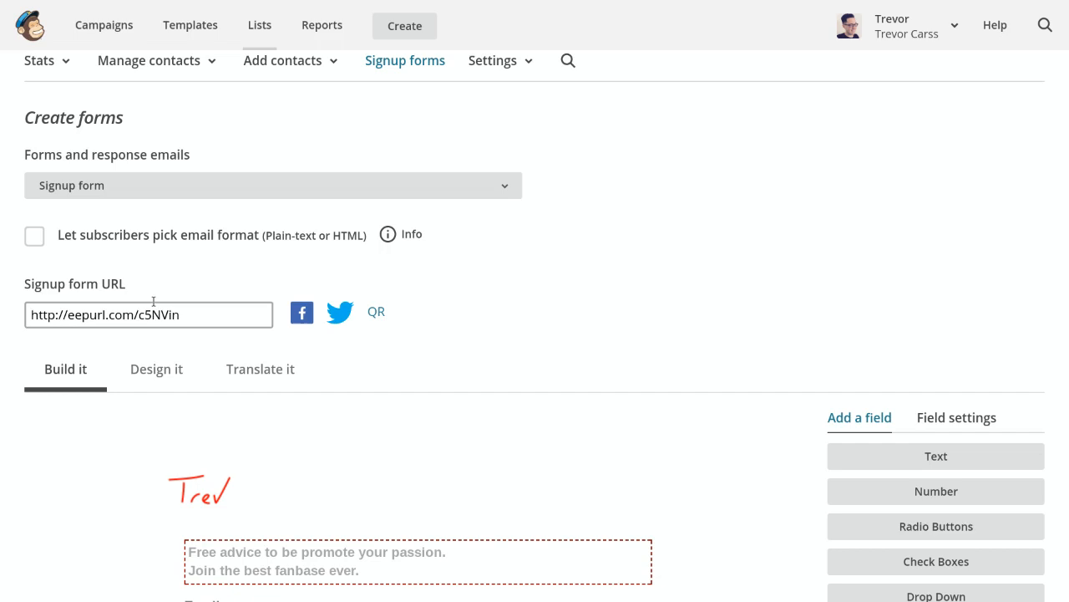
click(318, 191)
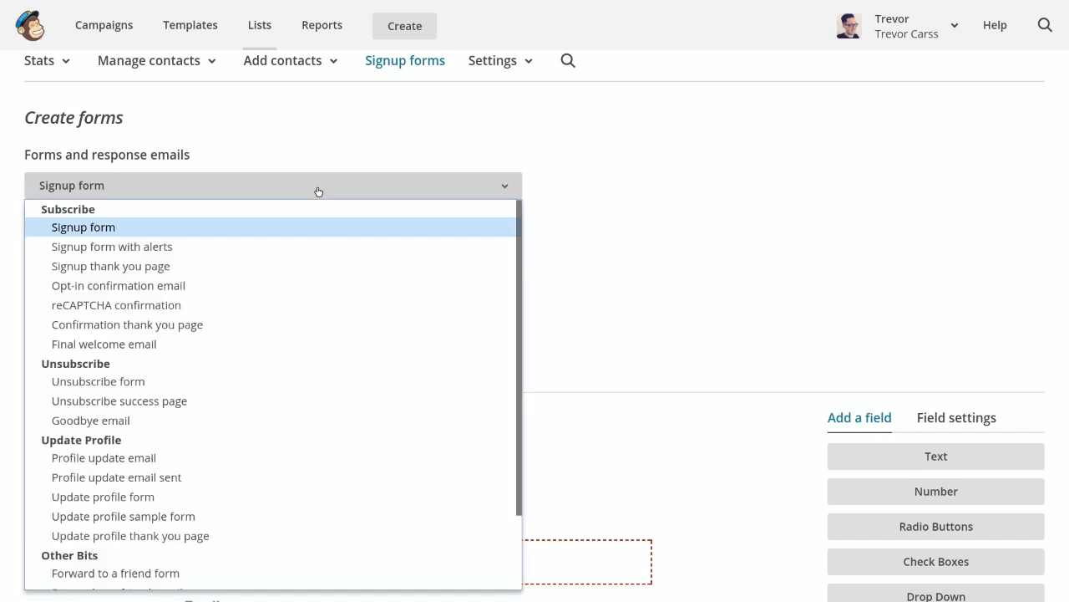
click(185, 266)
click(265, 316)
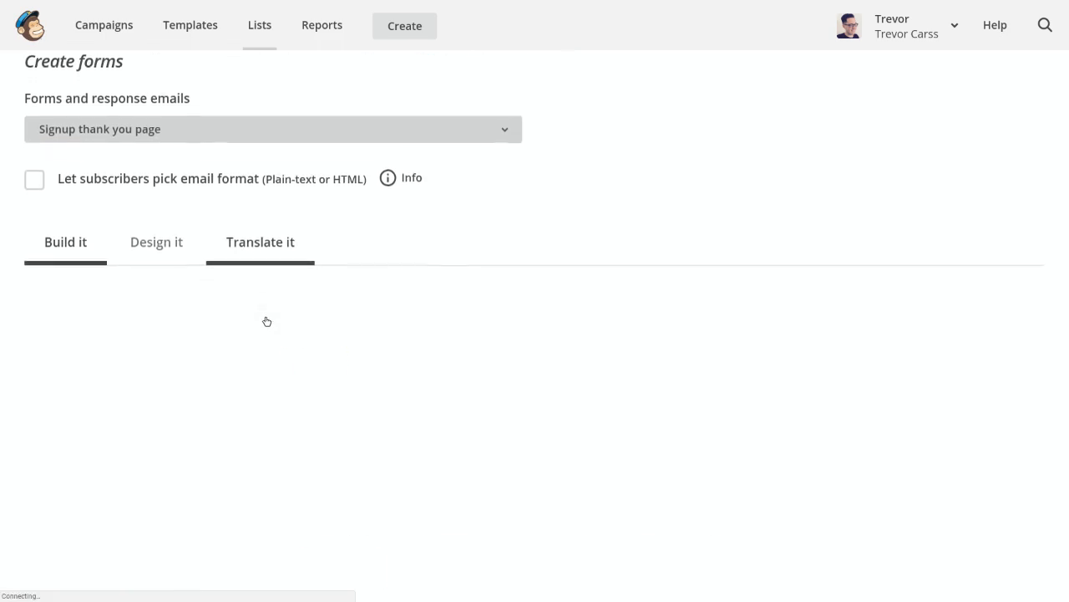
Step: Examine the thank you page's redirect URL option, heading, inbox confirmation message and return button
scroll(266, 316, down, 1)
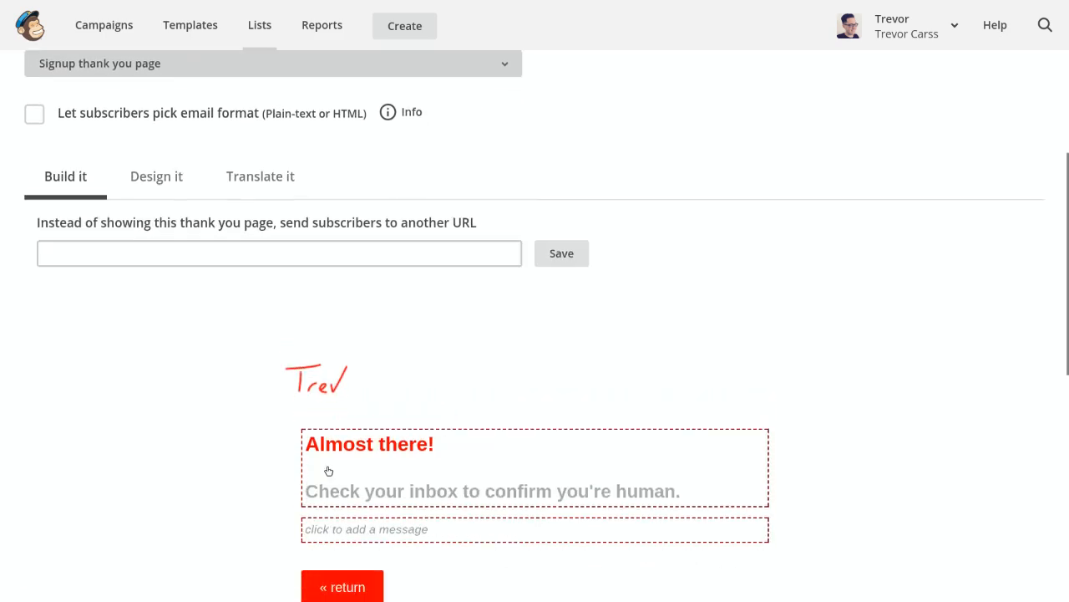
mouse_move(390, 455)
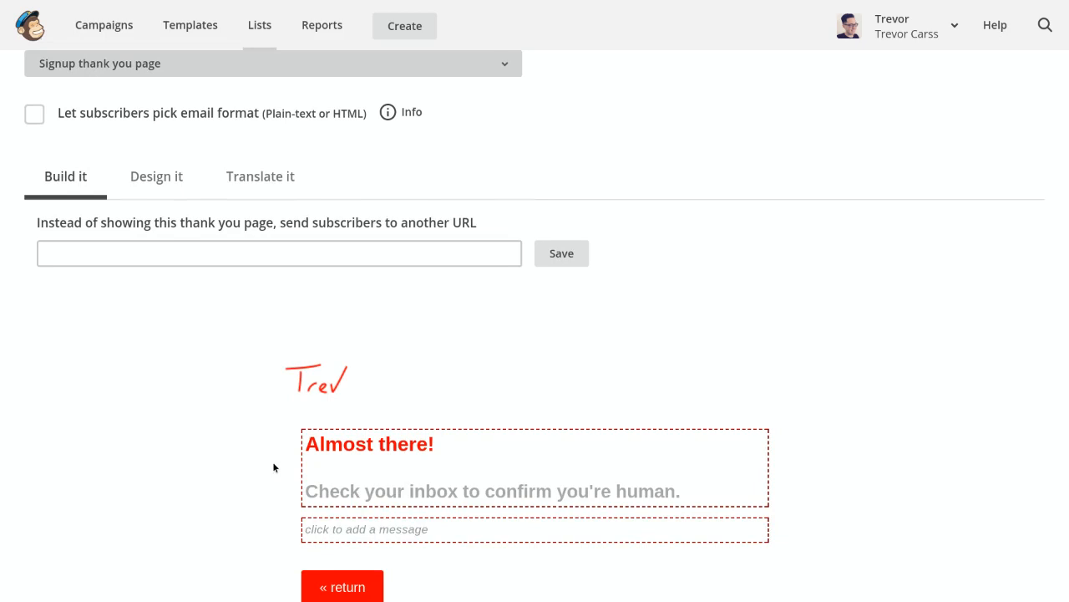
scroll(273, 463, down, 1)
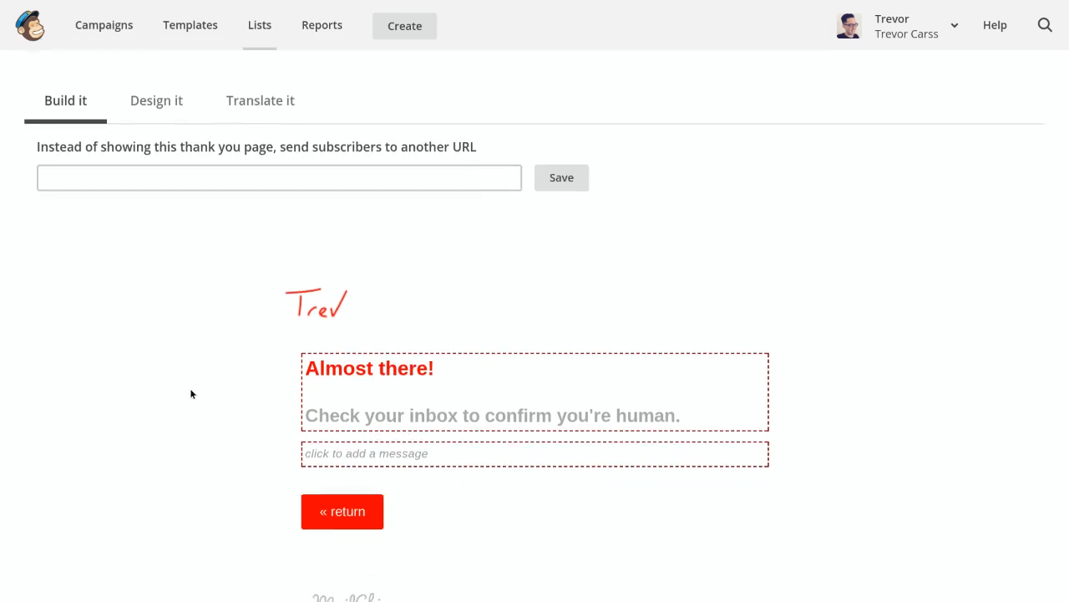
scroll(191, 394, up, 1)
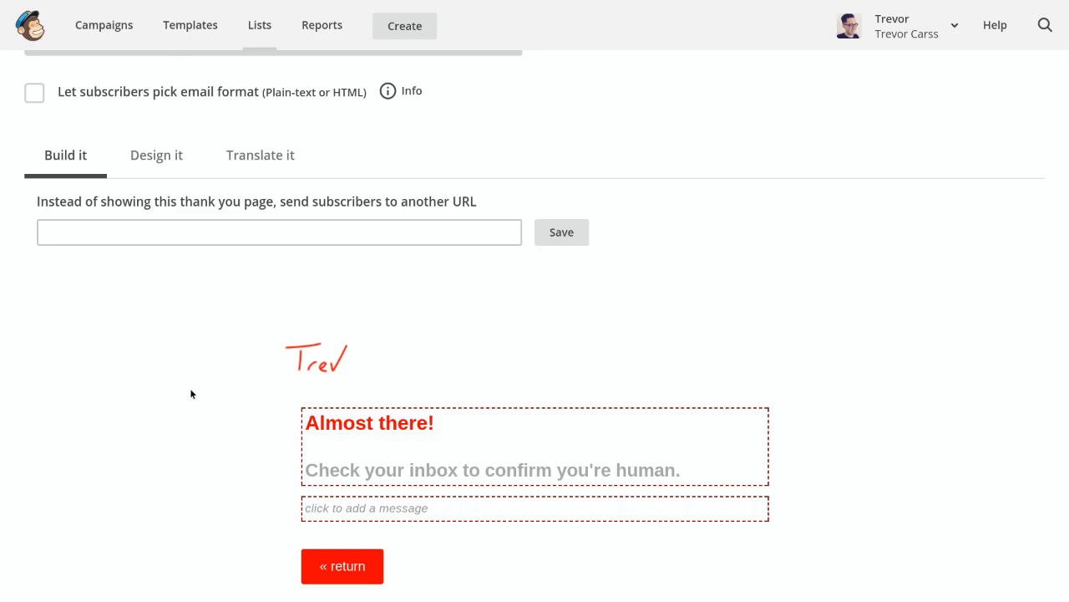
mouse_move(408, 437)
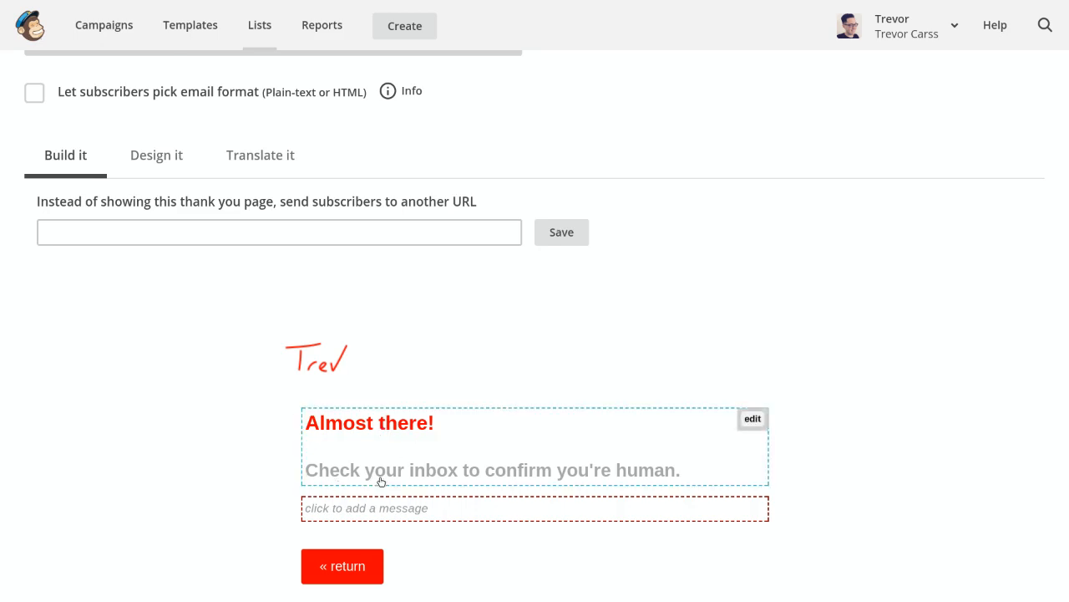
scroll(168, 424, up, 3)
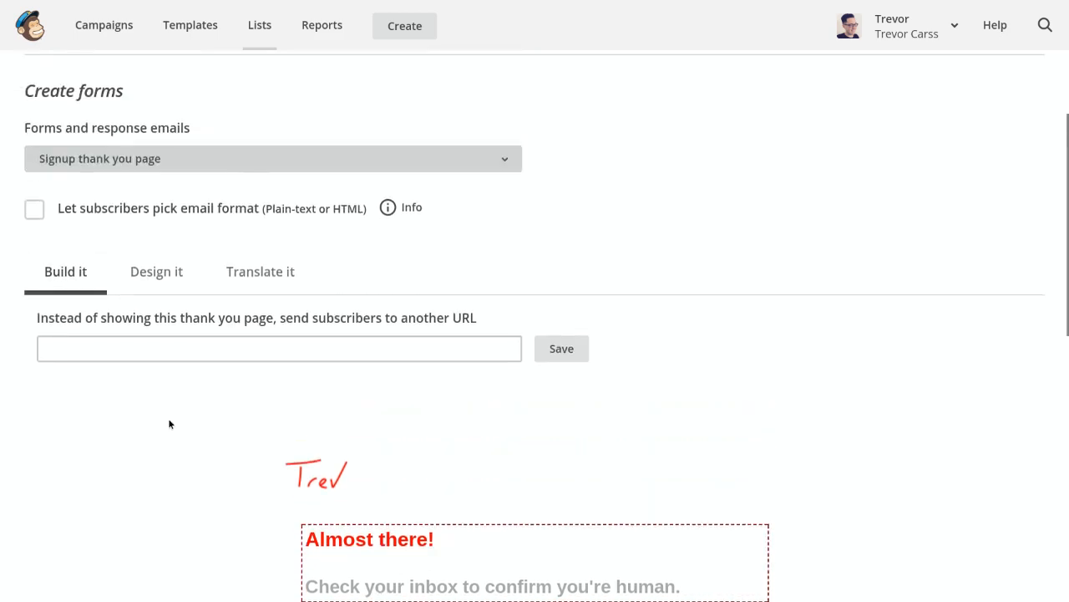
scroll(180, 487, down, 2)
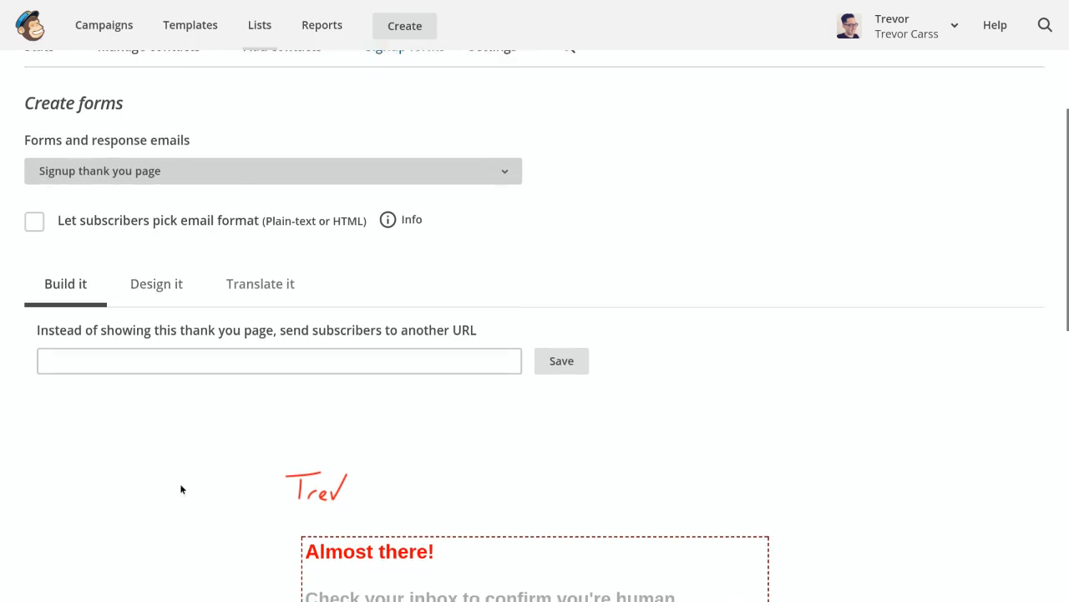
Step: Switch the form being edited to the Opt-in confirmation email
scroll(180, 489, up, 2)
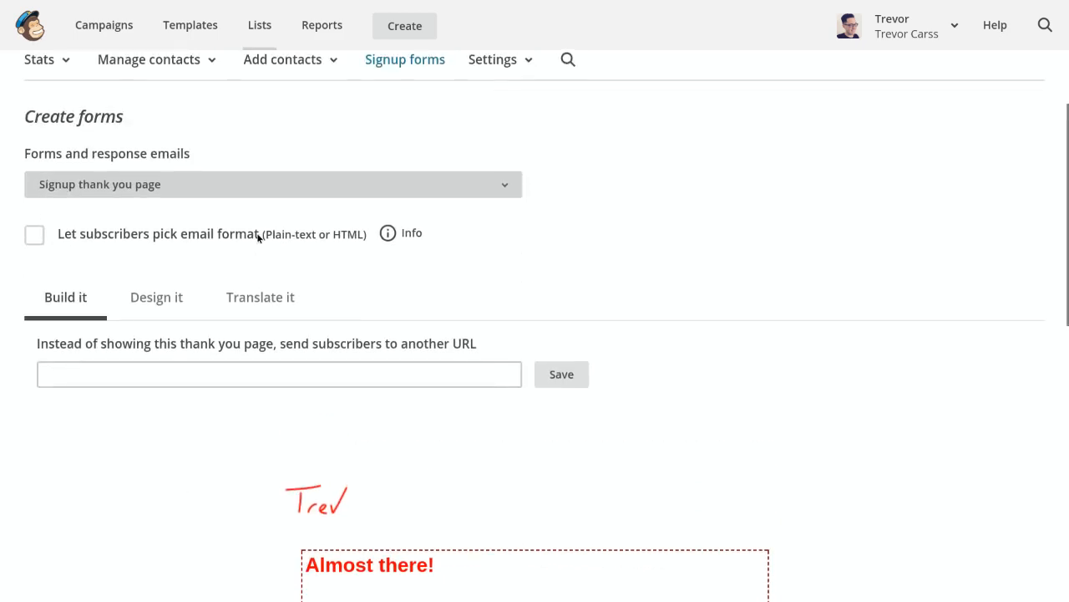
click(256, 181)
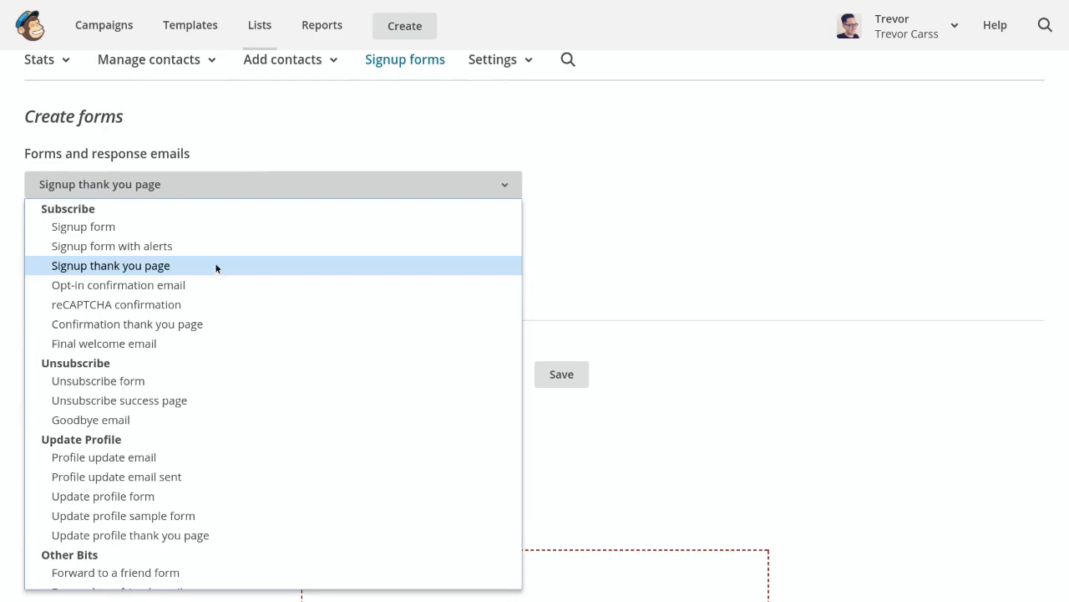
click(197, 293)
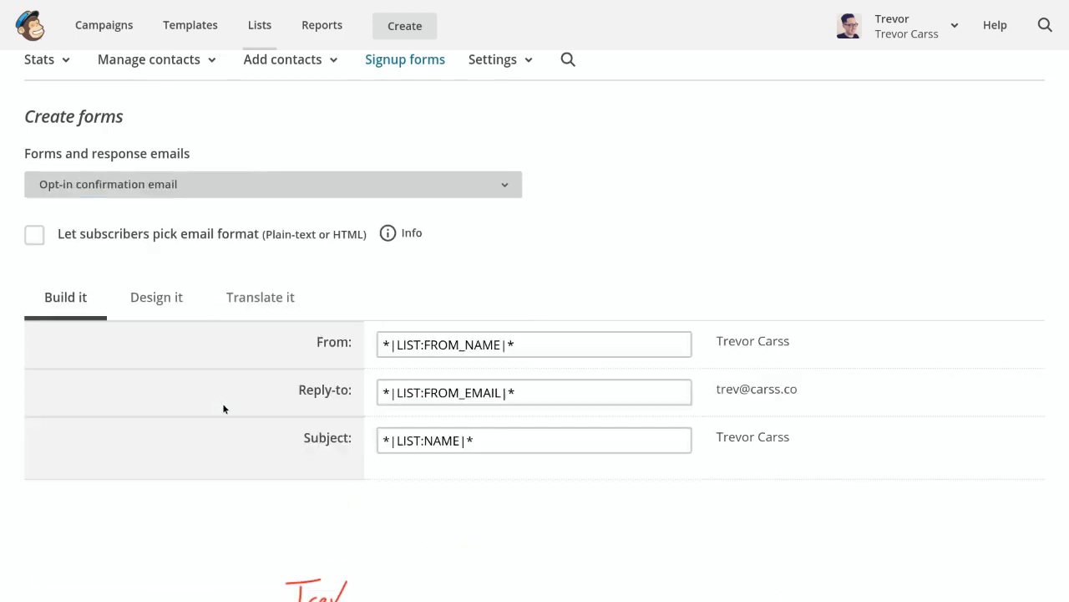
Step: Append the word "Community" after the list name tag in the opt-in confirmation email's subject line
scroll(223, 408, down, 2)
scroll(223, 409, down, 1)
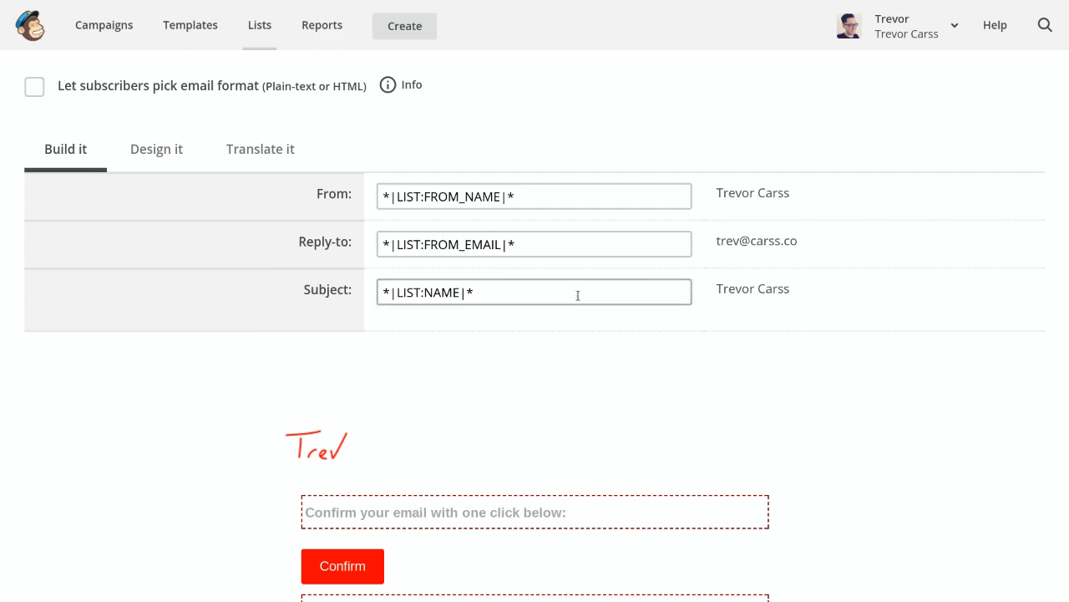
click(502, 293)
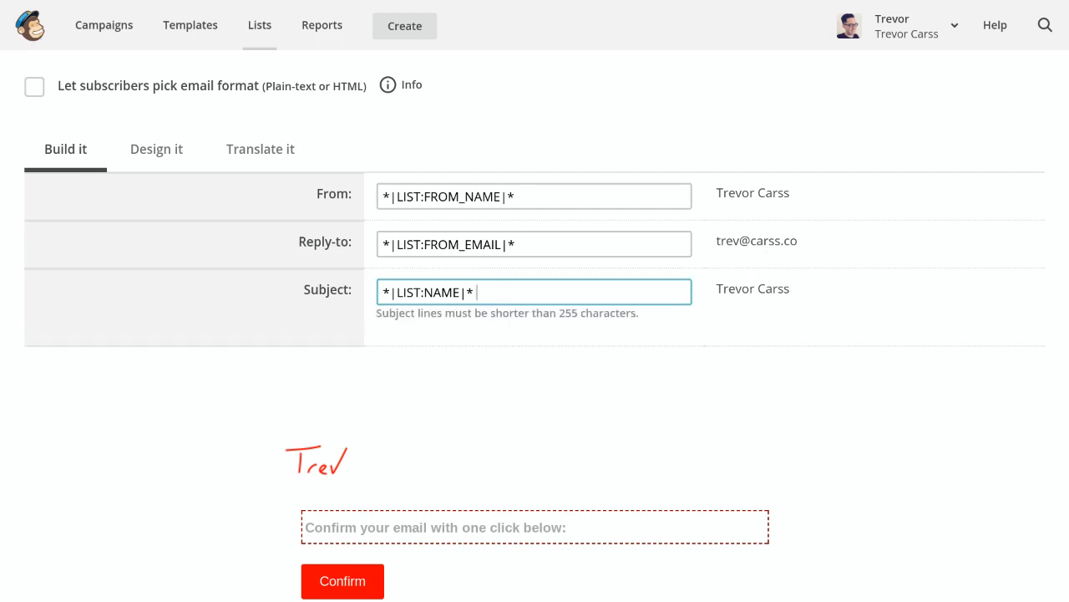
text(Community)
key(BackSpace)
text(y)
click(618, 244)
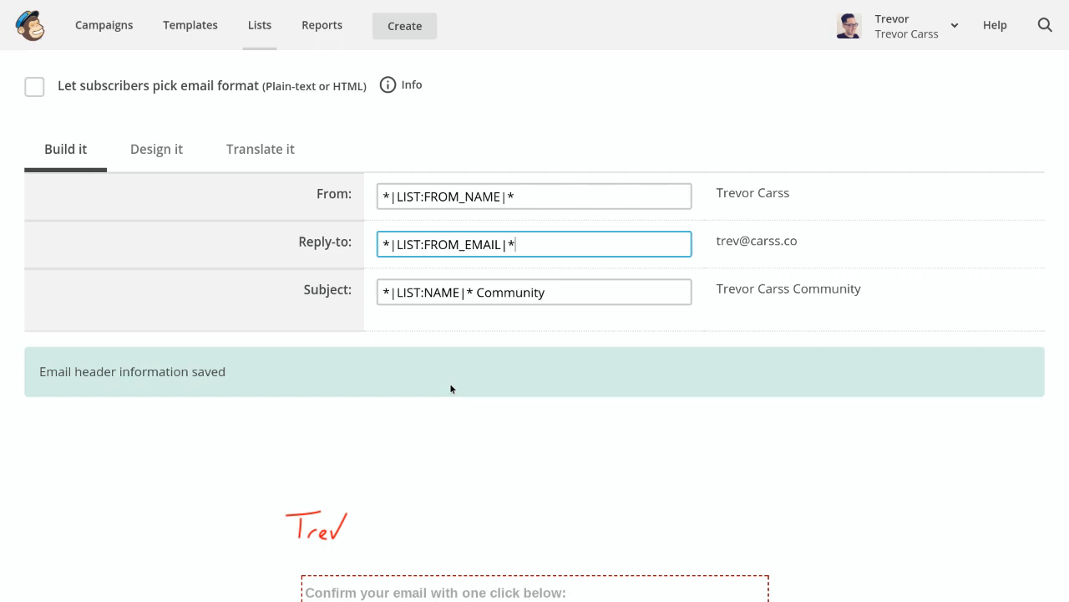
Step: Examine the opt-in confirmation email's body, including its logo, confirmation heading, Confirm button and optional message area
scroll(301, 358, down, 3)
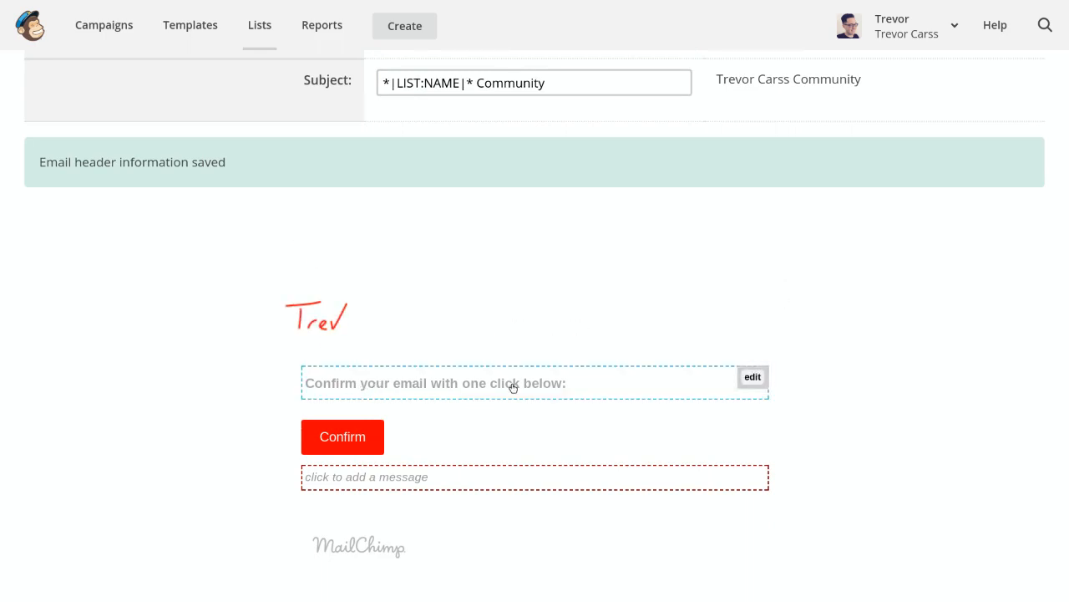
scroll(279, 413, down, 4)
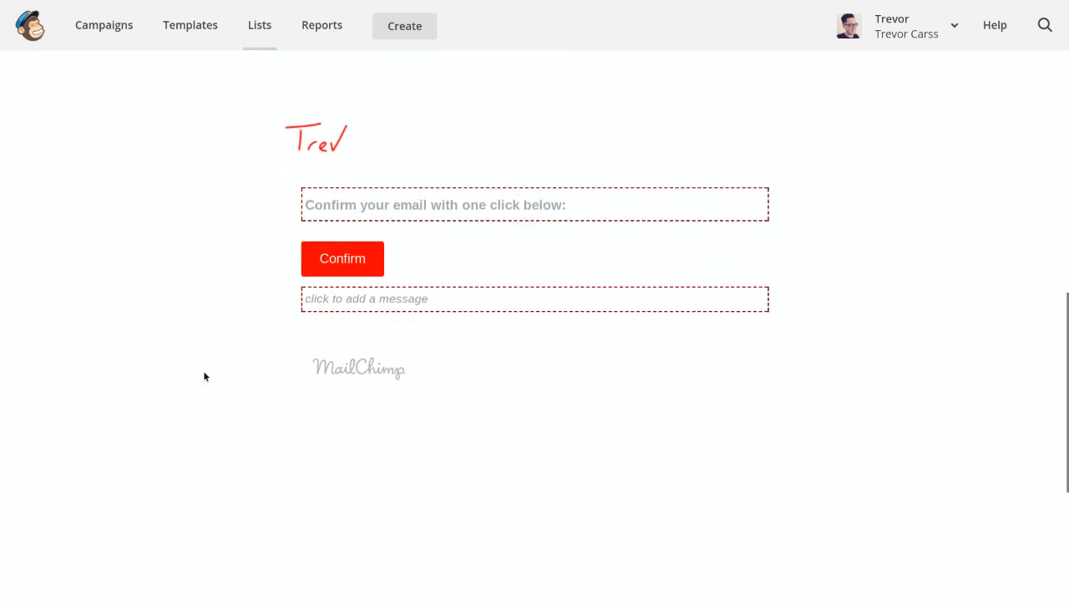
scroll(205, 376, down, 2)
scroll(204, 376, down, 1)
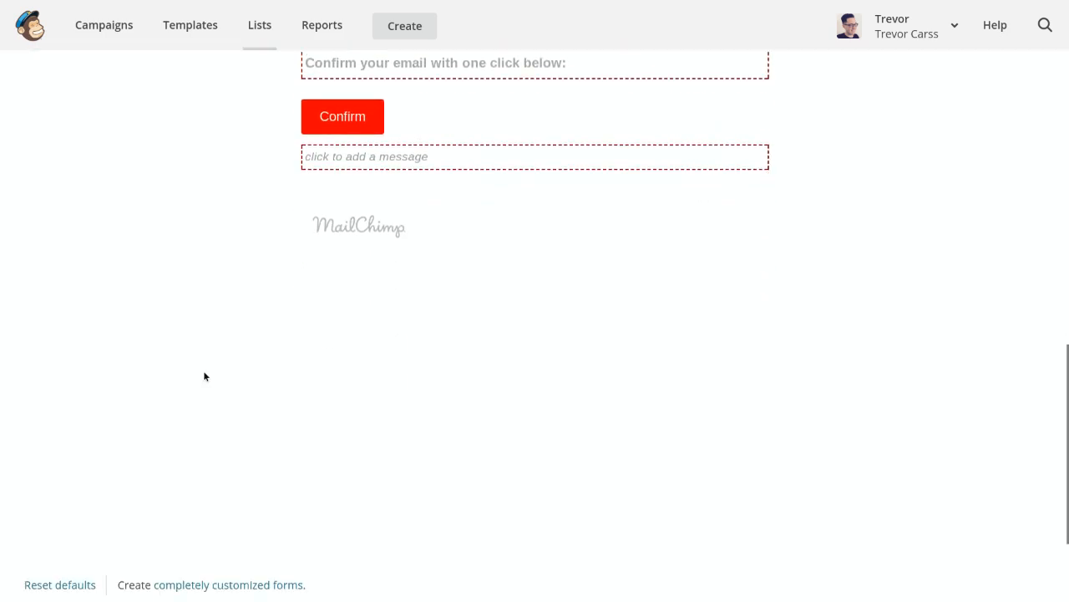
scroll(205, 376, down, 3)
scroll(205, 376, up, 9)
scroll(204, 376, up, 10)
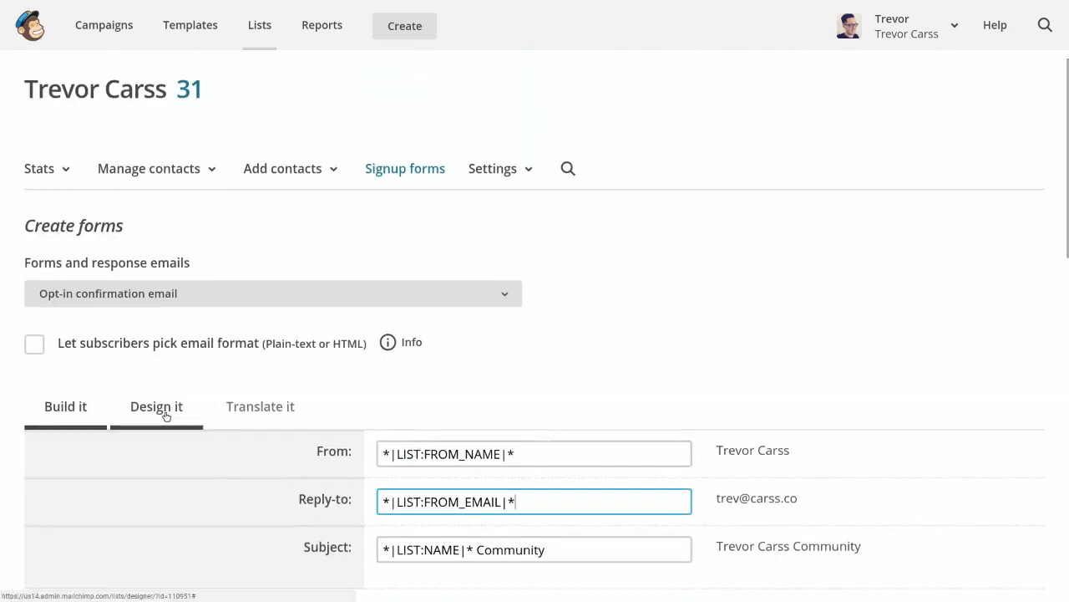
Step: Show the opt-in confirmation email's design options and examine the page background setting alongside the email preview
click(165, 415)
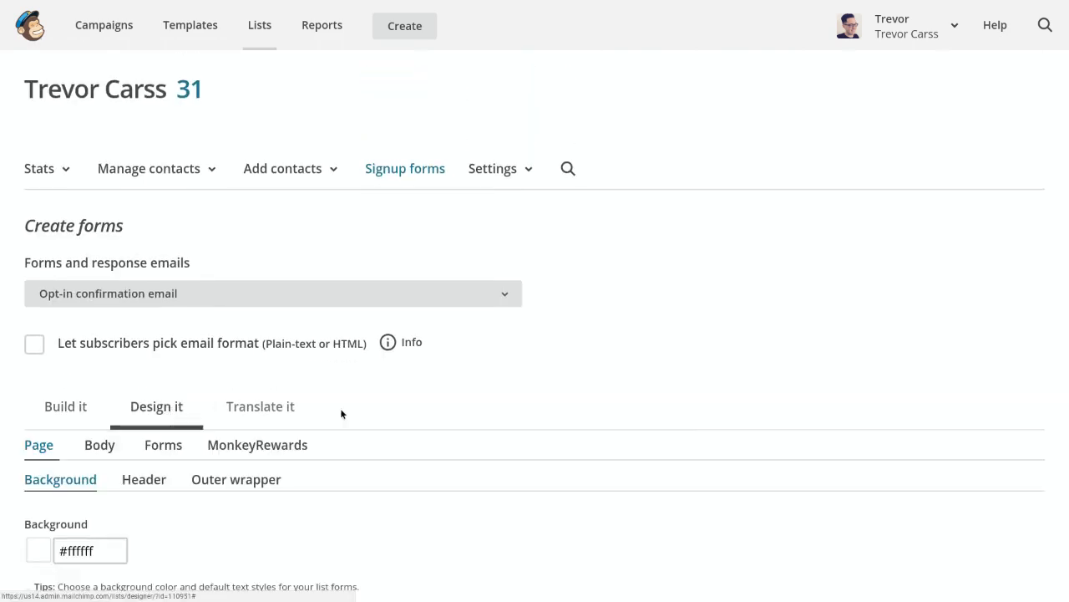
scroll(413, 406, down, 1)
scroll(412, 409, down, 1)
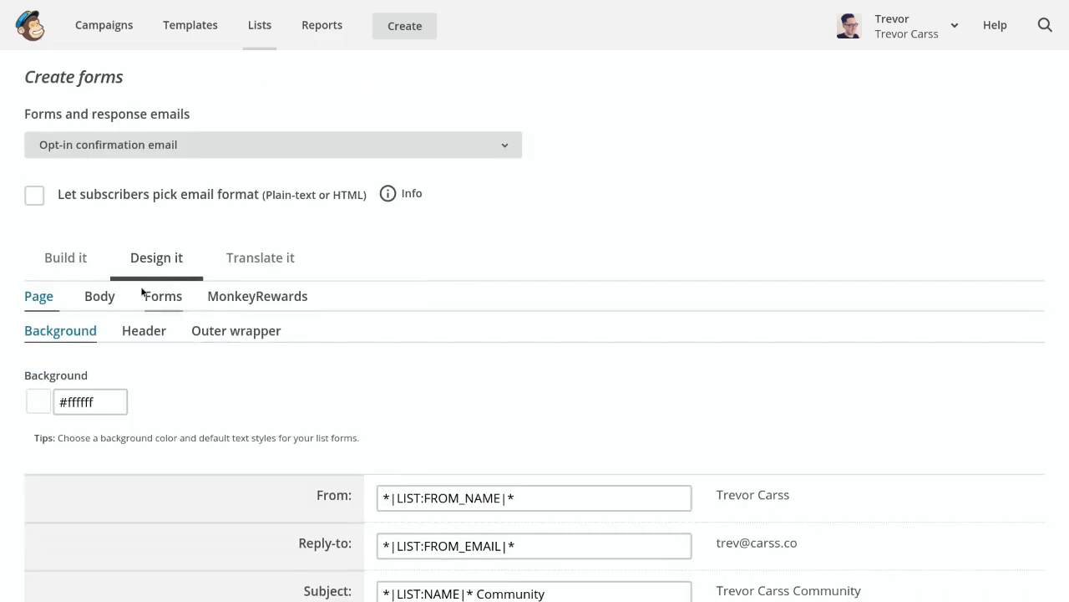
scroll(110, 299, down, 1)
scroll(110, 298, down, 2)
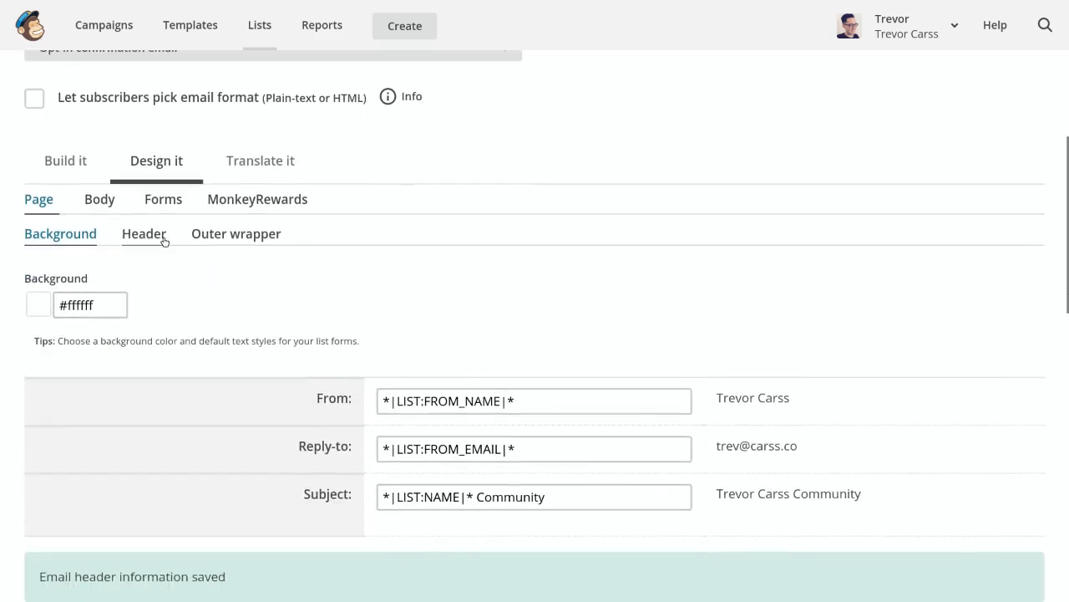
scroll(241, 198, down, 7)
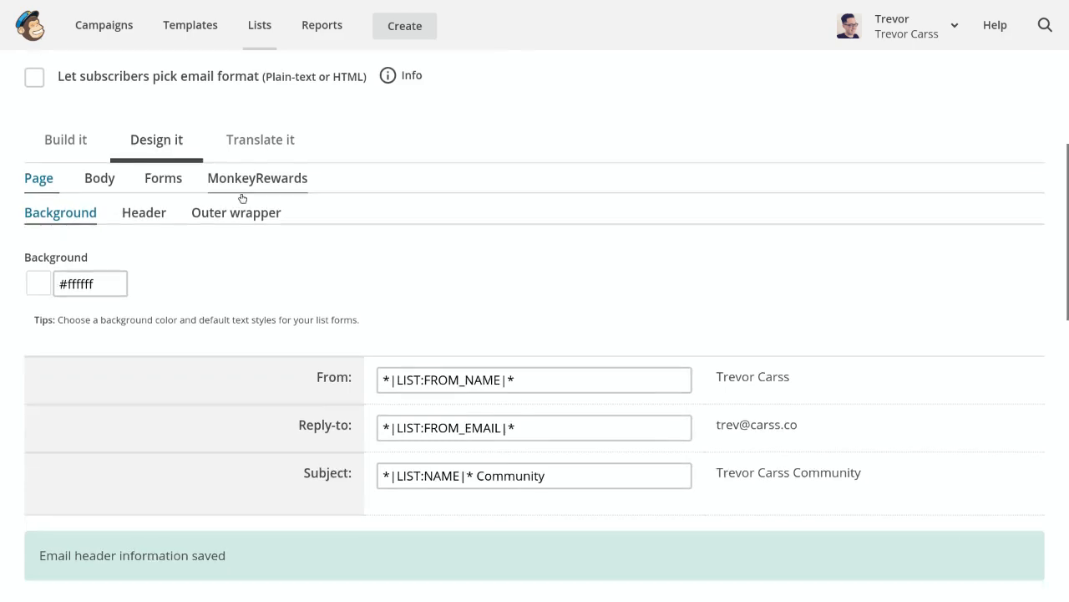
scroll(242, 198, up, 7)
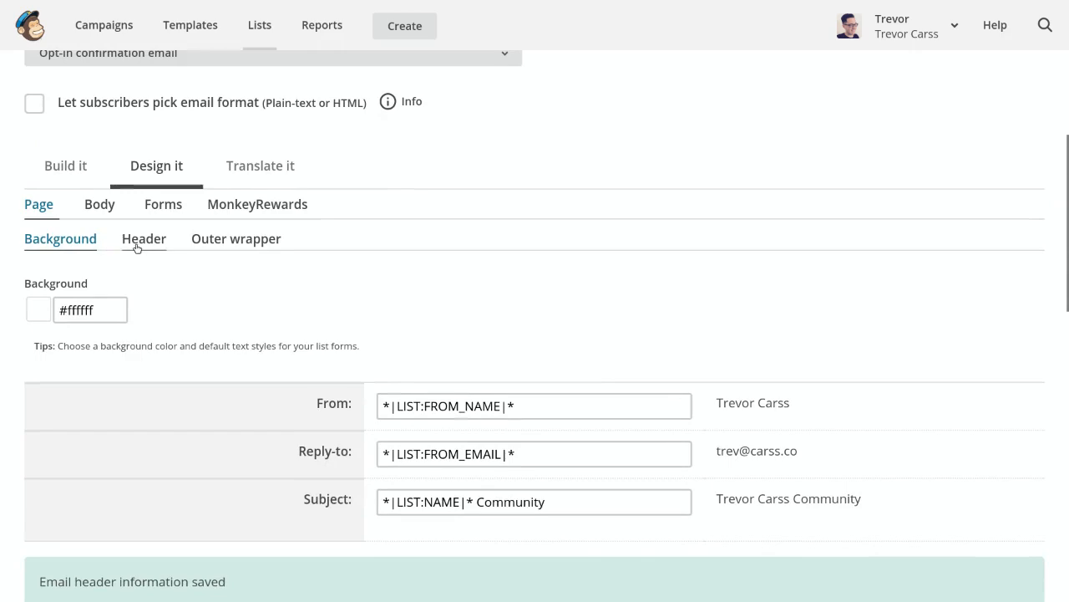
scroll(201, 292, down, 10)
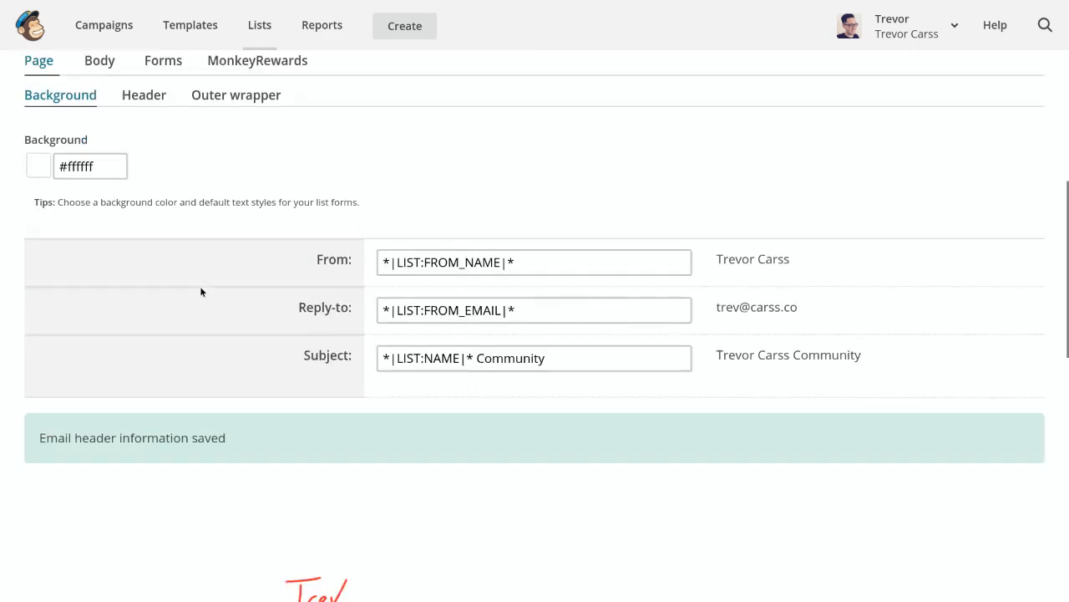
scroll(201, 291, up, 10)
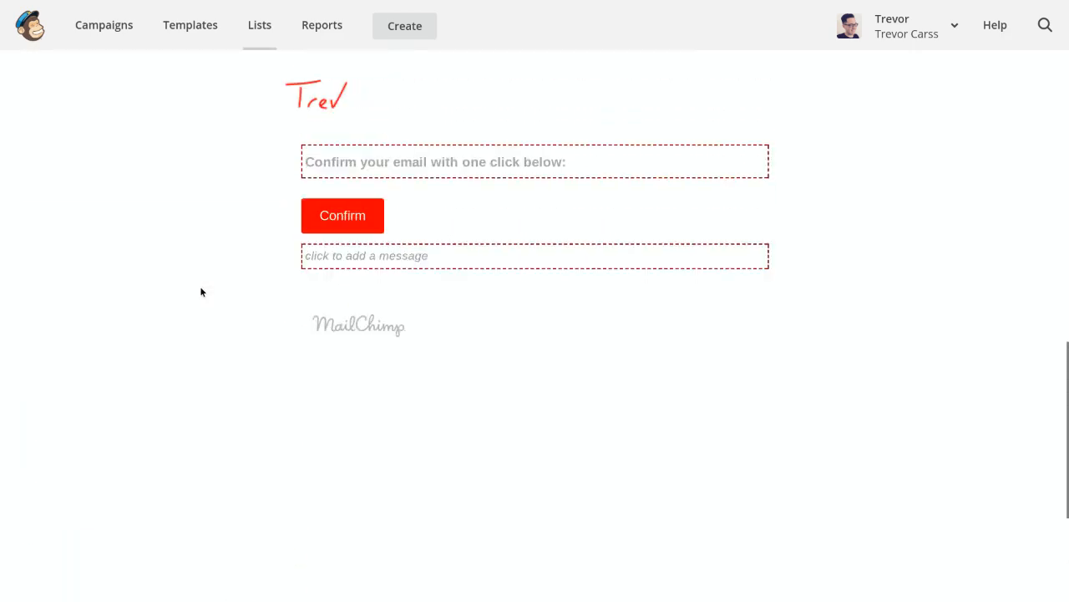
scroll(201, 291, up, 3)
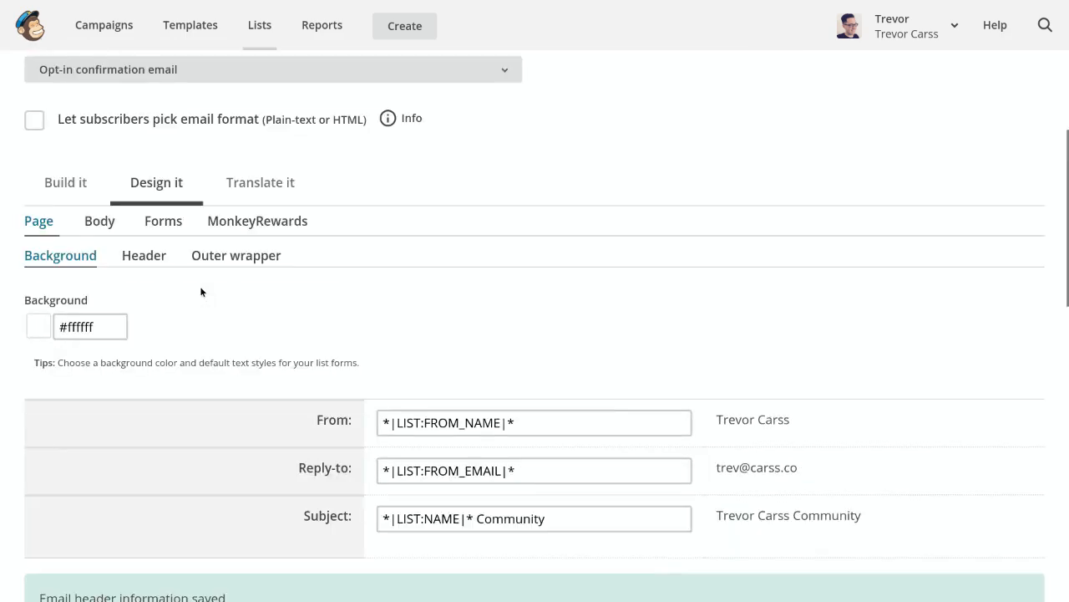
Step: Show the opt-in confirmation email's translation settings and compare the editable English phrases with their defaults and the email preview
click(274, 218)
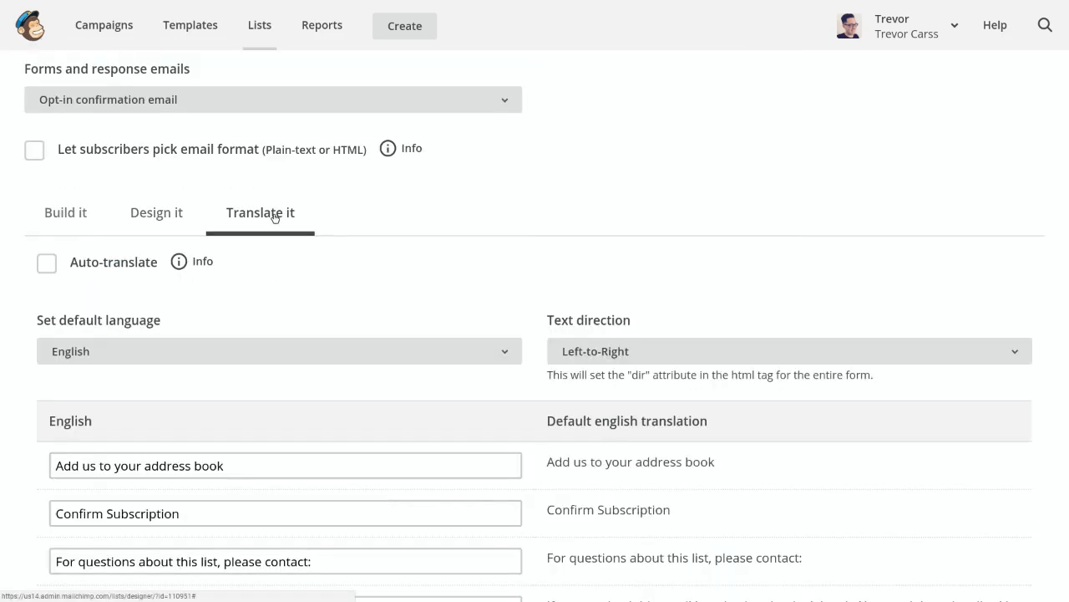
scroll(411, 306, down, 2)
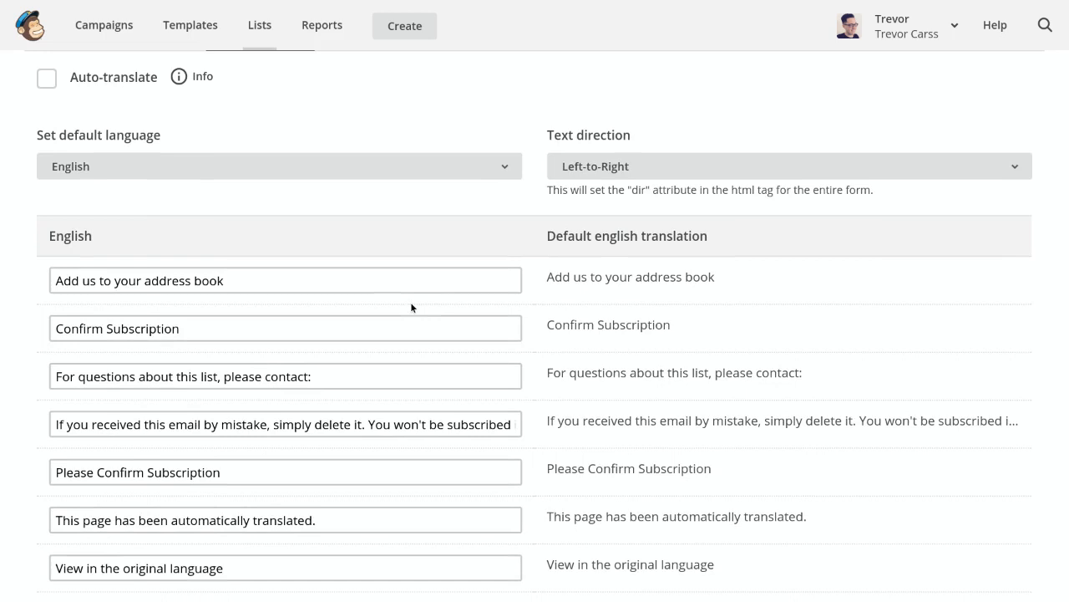
click(261, 429)
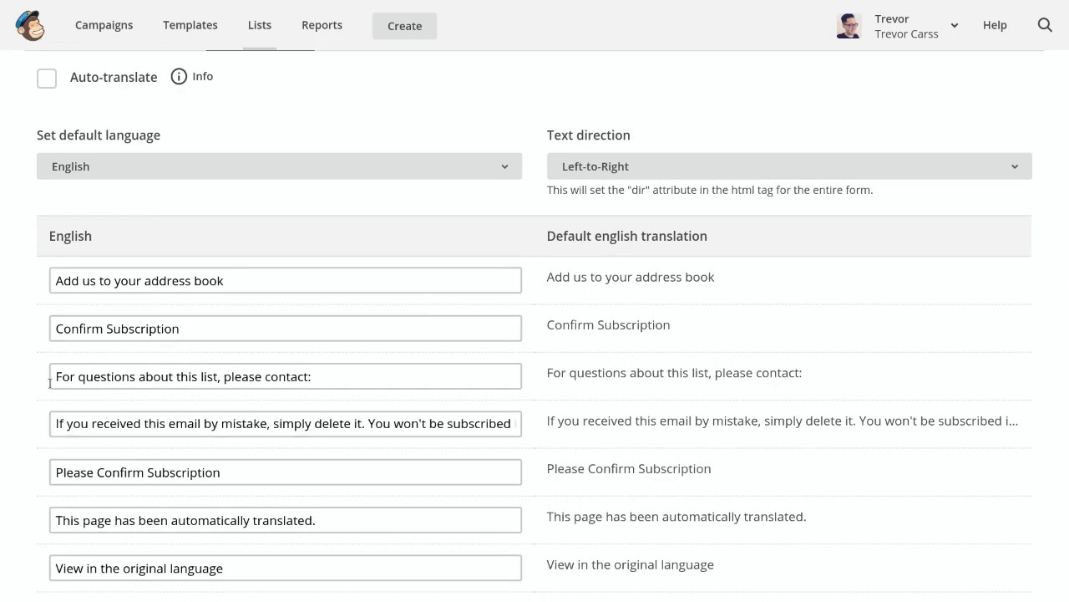
scroll(25, 373, down, 2)
scroll(25, 375, down, 5)
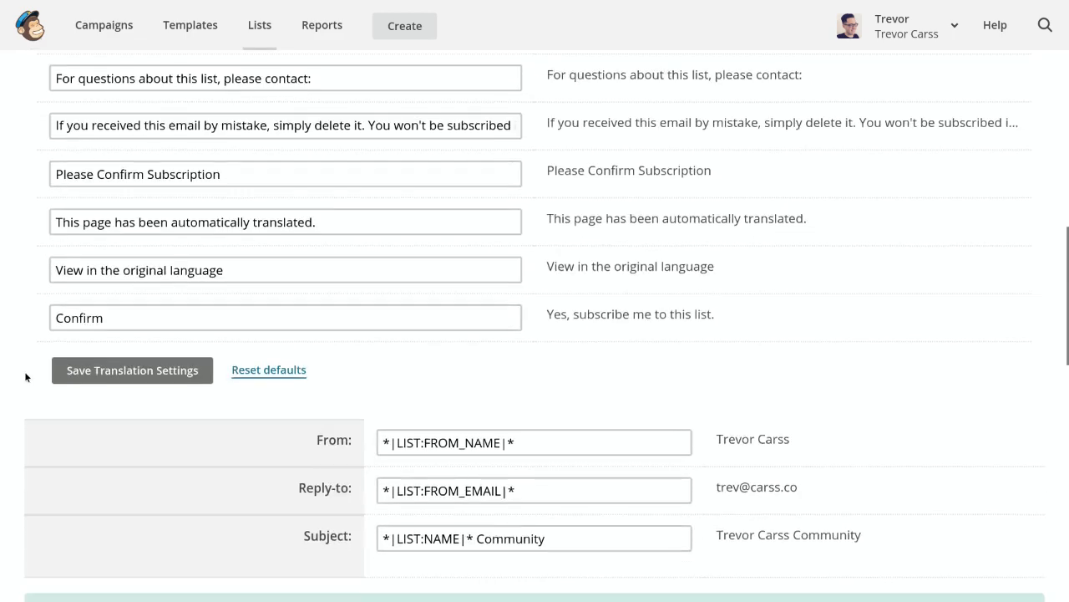
scroll(25, 377, down, 2)
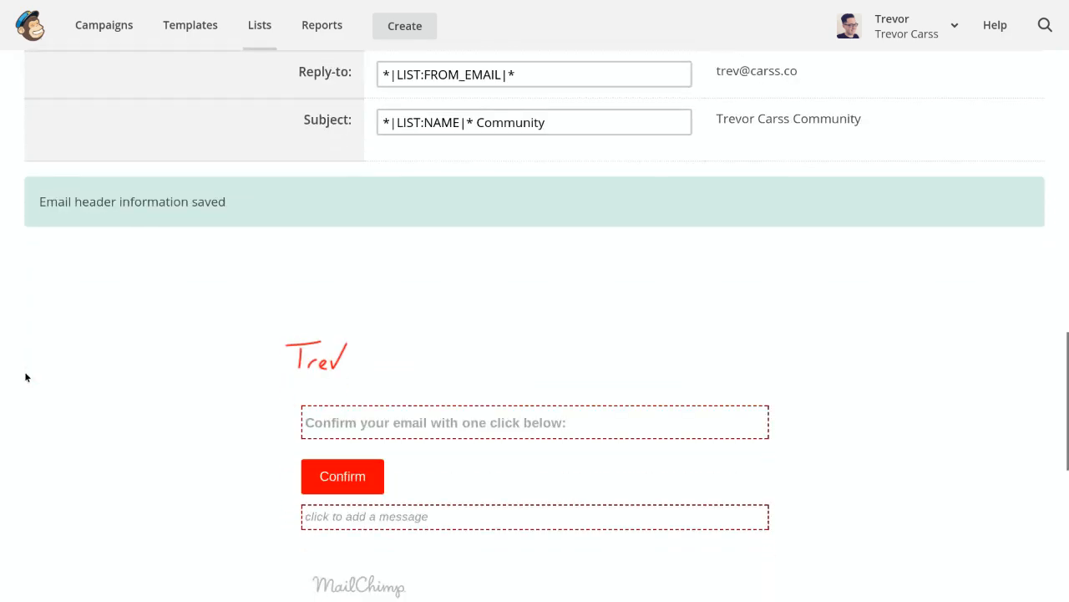
scroll(25, 377, up, 2)
scroll(25, 377, up, 4)
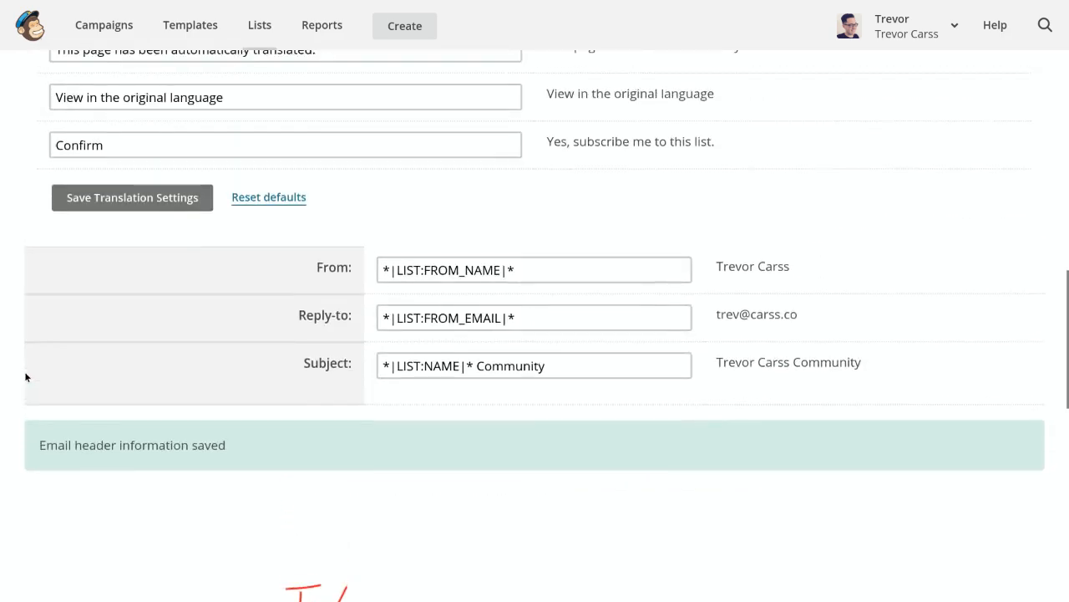
scroll(25, 377, down, 7)
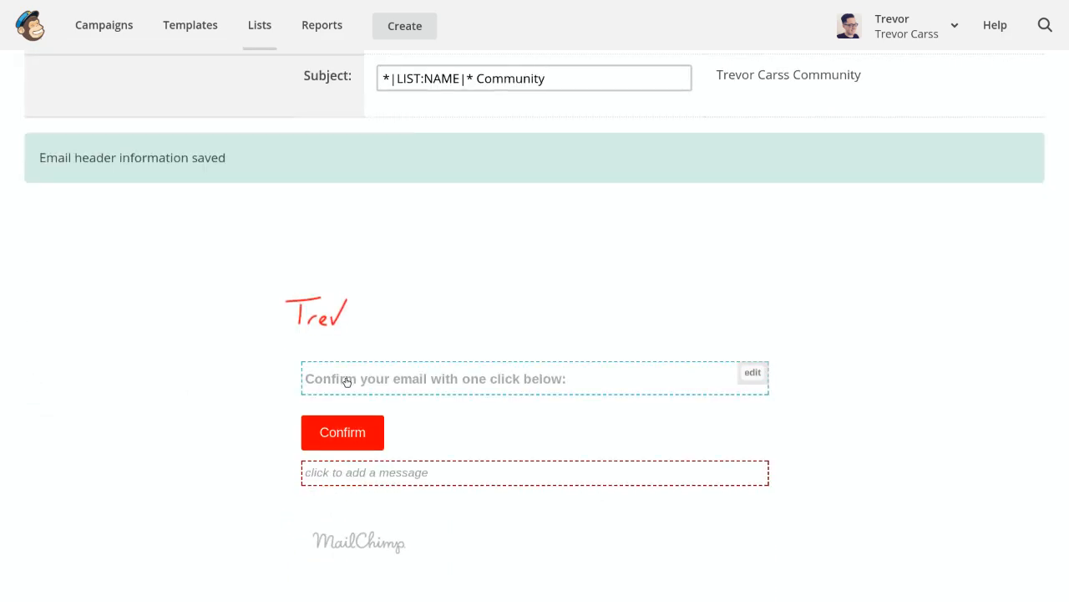
scroll(208, 383, up, 4)
scroll(208, 384, up, 6)
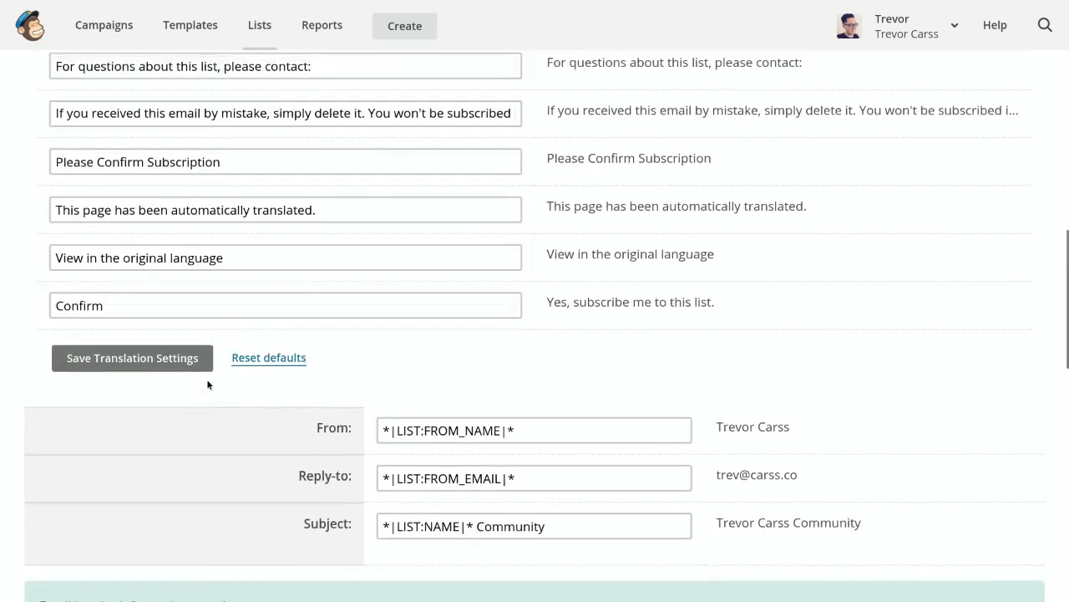
Step: Switch the form being edited to the Final welcome email
scroll(207, 381, up, 3)
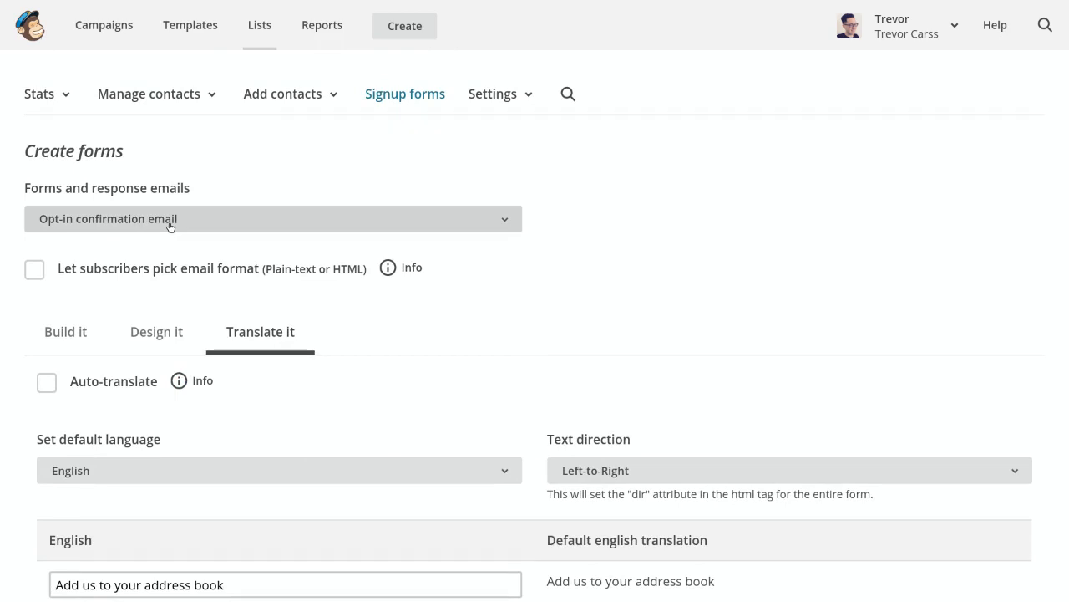
click(169, 222)
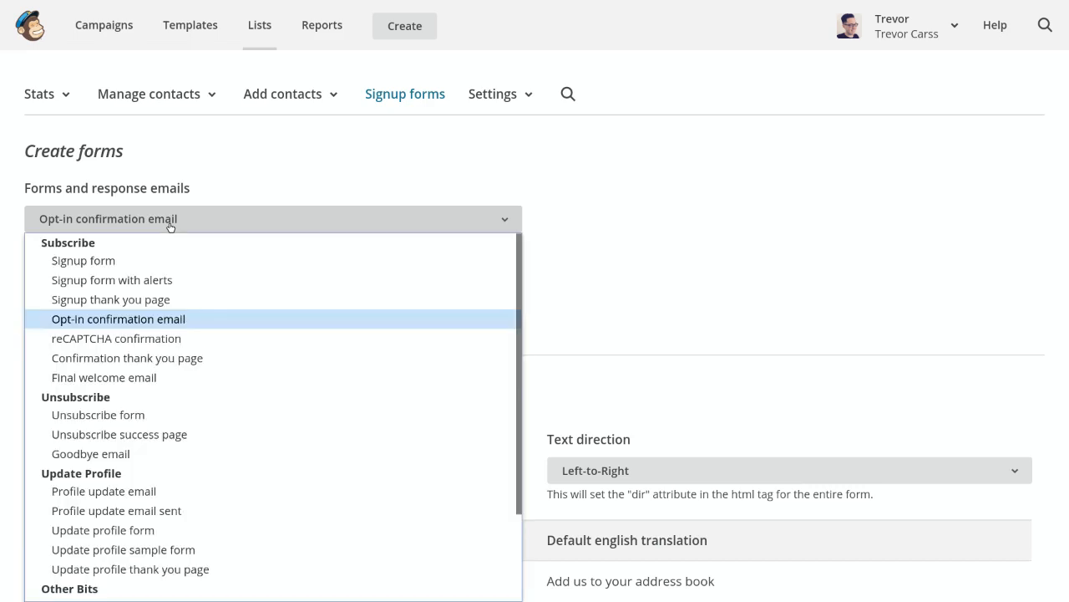
click(155, 378)
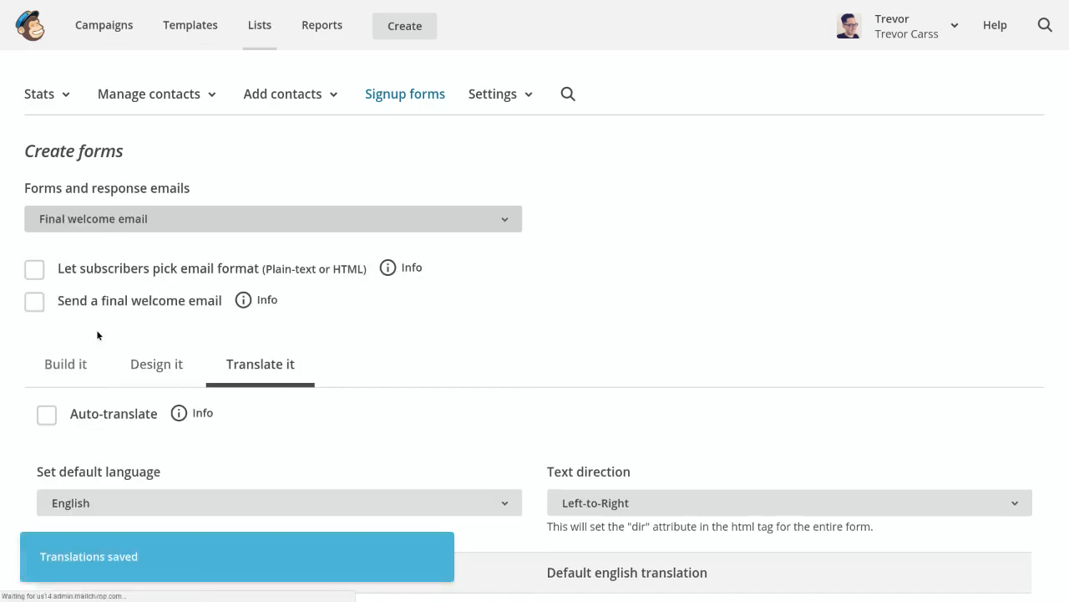
Step: Examine the final welcome email's sending option, translation phrases, sender and subject fields, and thank-you message body
scroll(97, 335, down, 5)
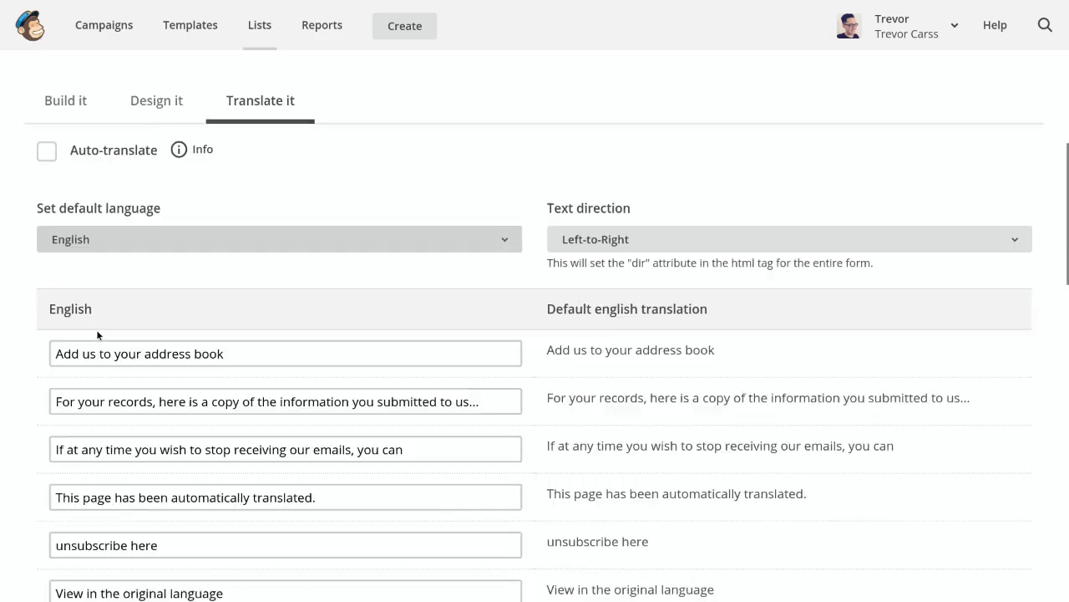
scroll(97, 335, down, 2)
scroll(97, 333, up, 3)
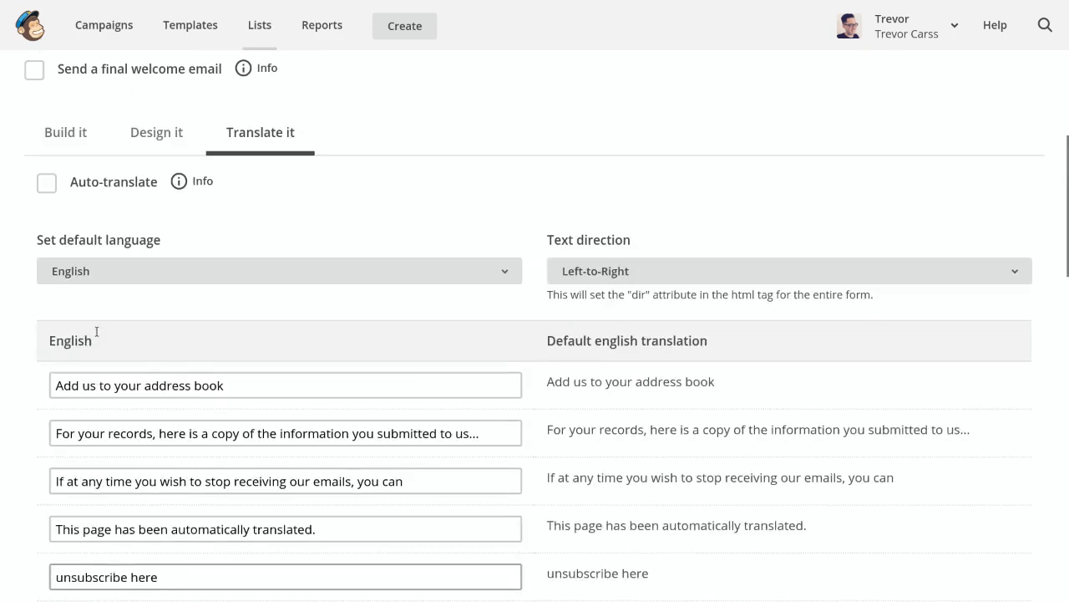
scroll(97, 332, up, 5)
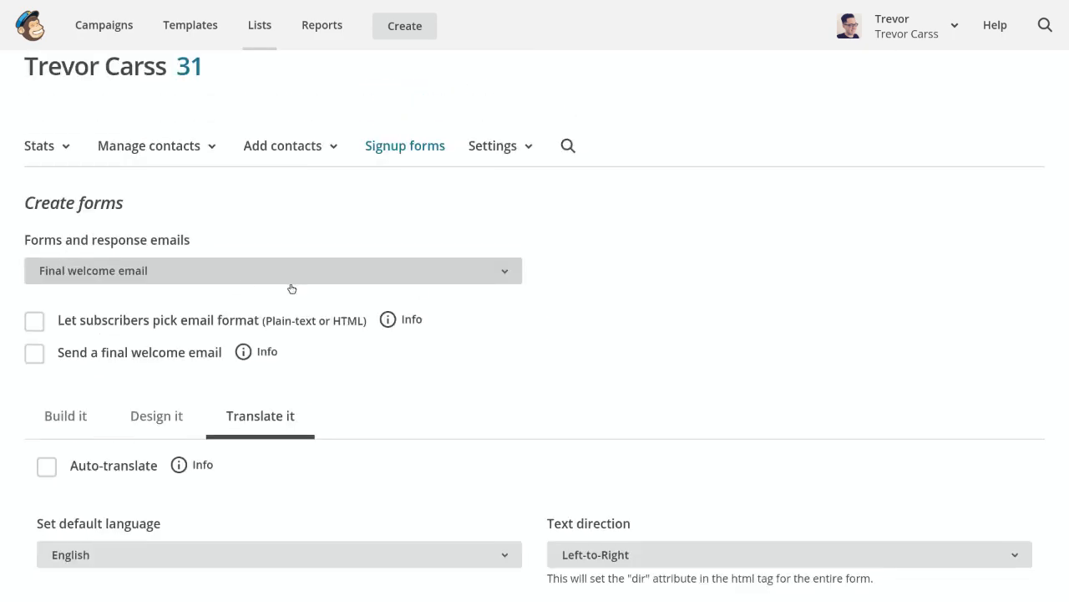
scroll(469, 299, down, 3)
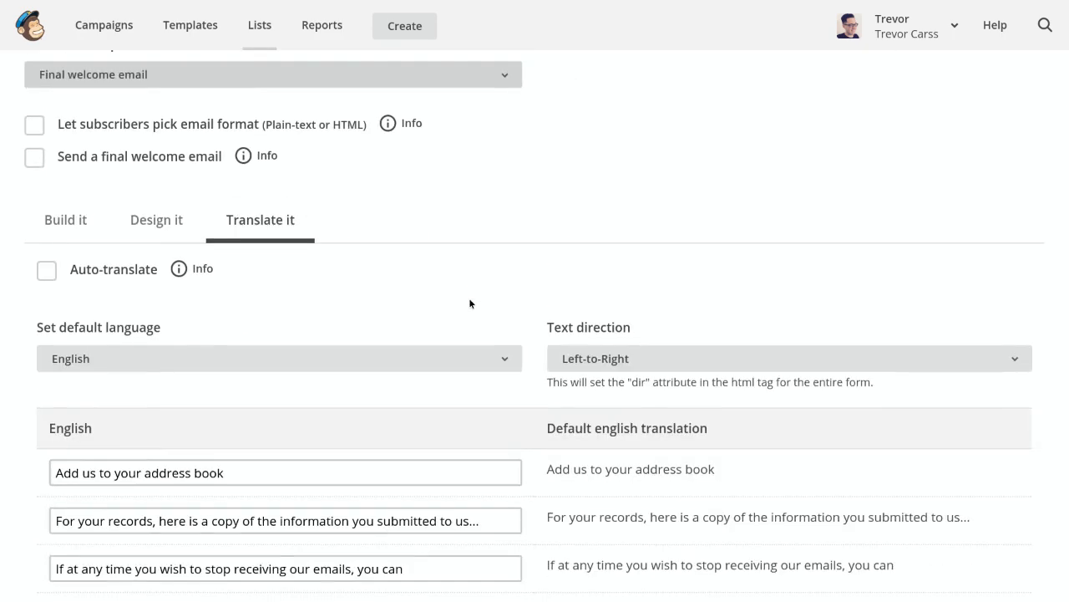
scroll(470, 303, down, 1)
scroll(470, 303, down, 4)
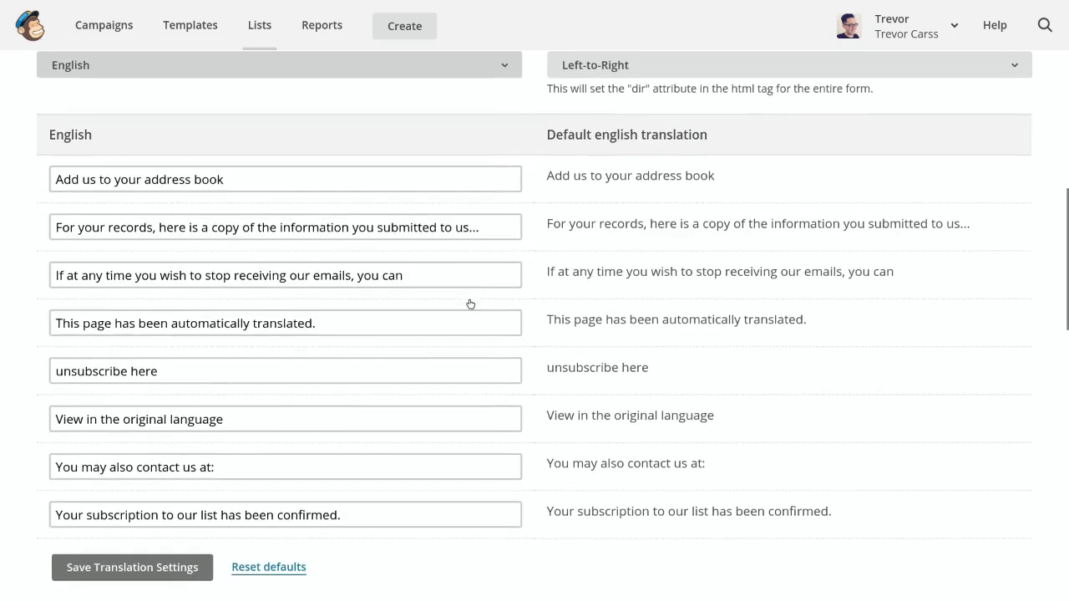
scroll(470, 300, down, 3)
scroll(469, 299, down, 4)
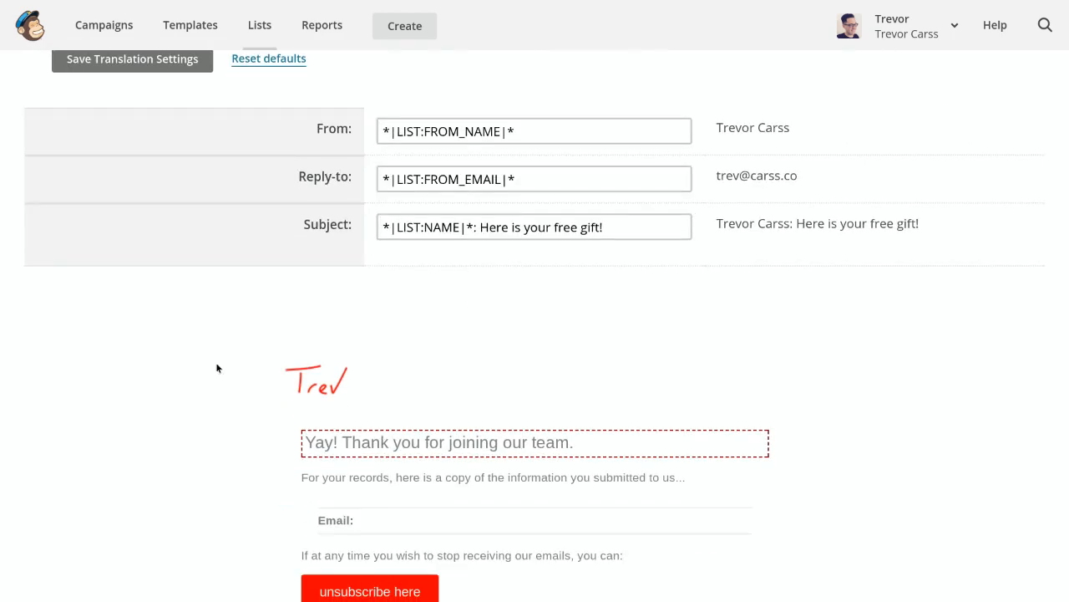
scroll(89, 408, up, 9)
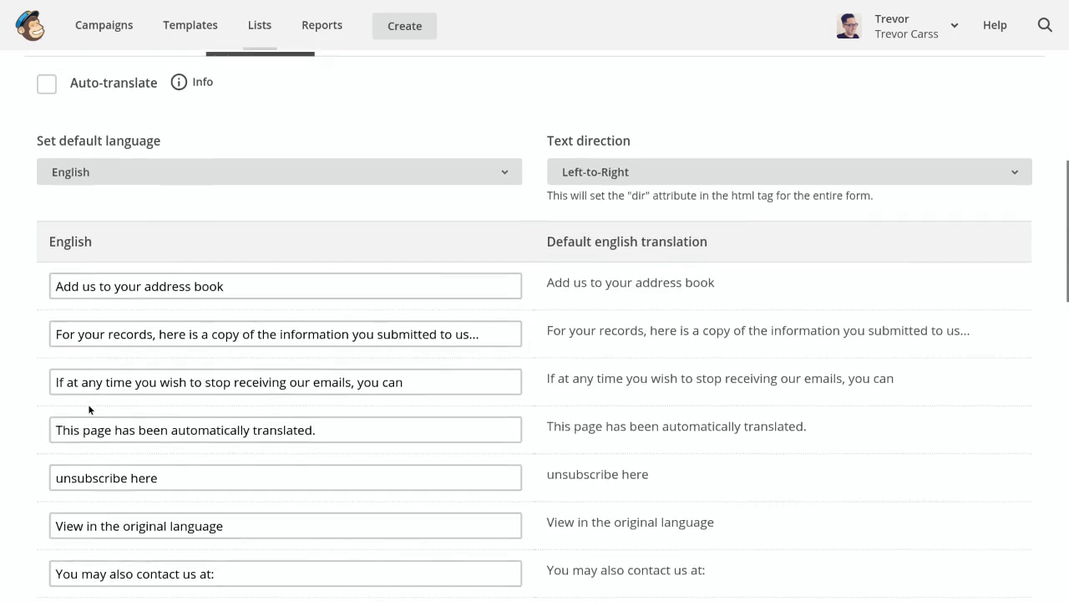
scroll(88, 403, up, 5)
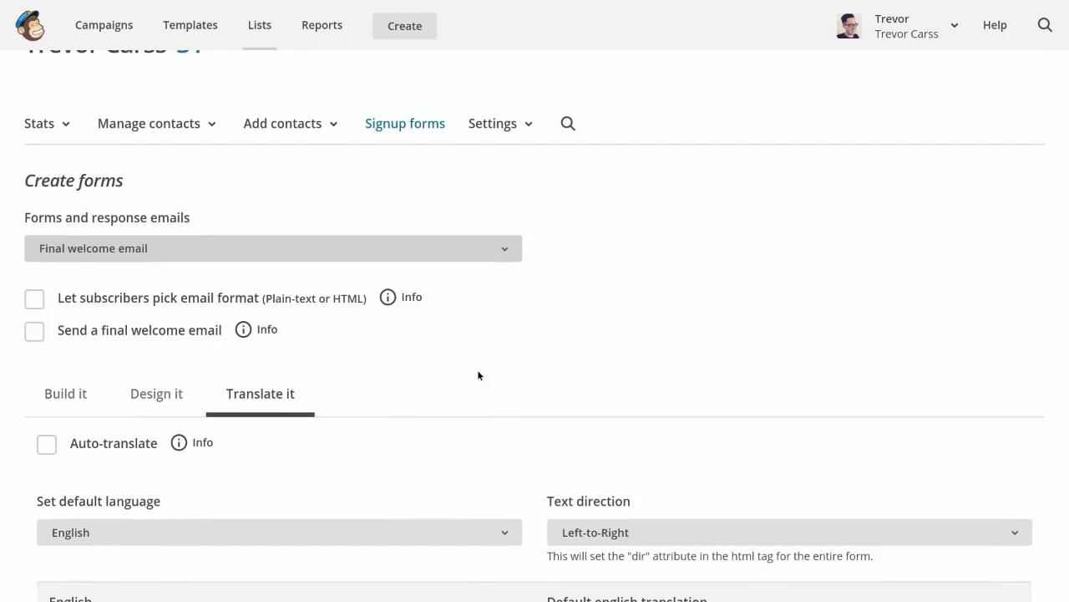
scroll(478, 375, down, 4)
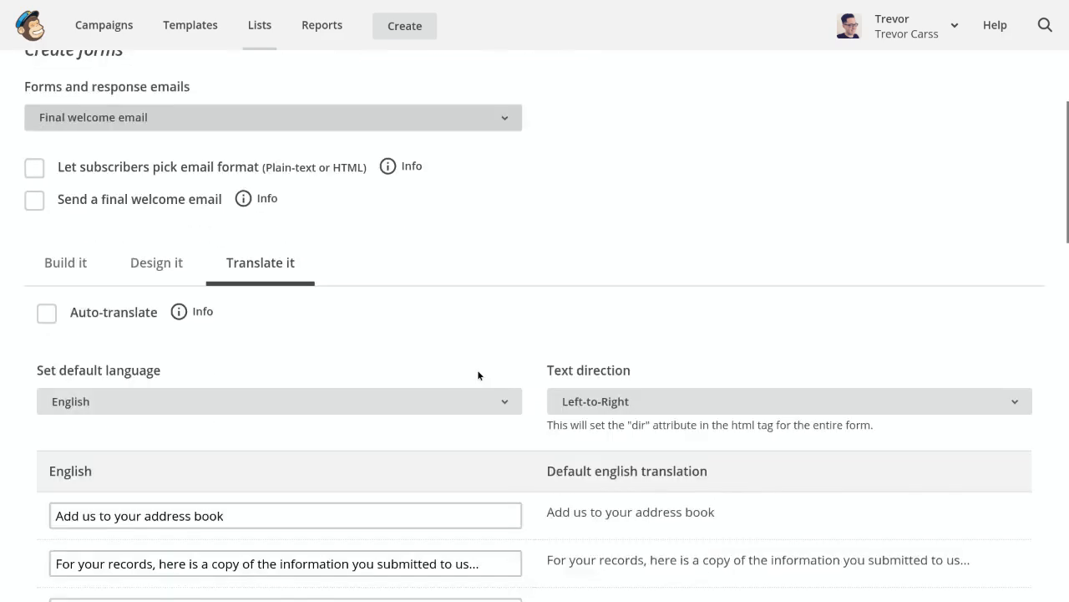
Step: Review the final welcome email's sender and subject fields together with its thank-you message and unsubscribe section preview
scroll(478, 375, down, 9)
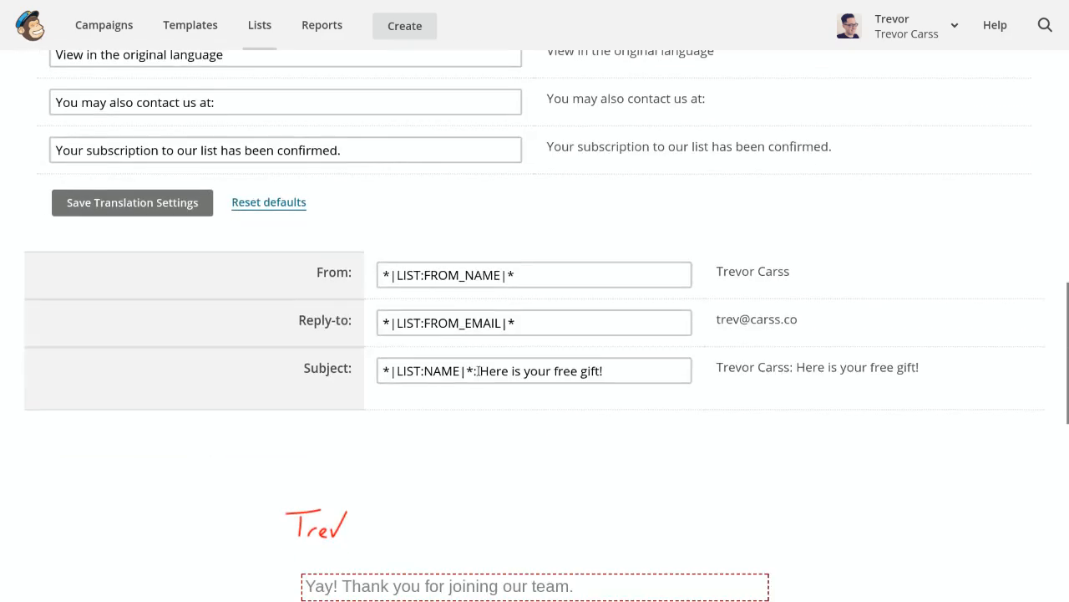
scroll(479, 370, down, 1)
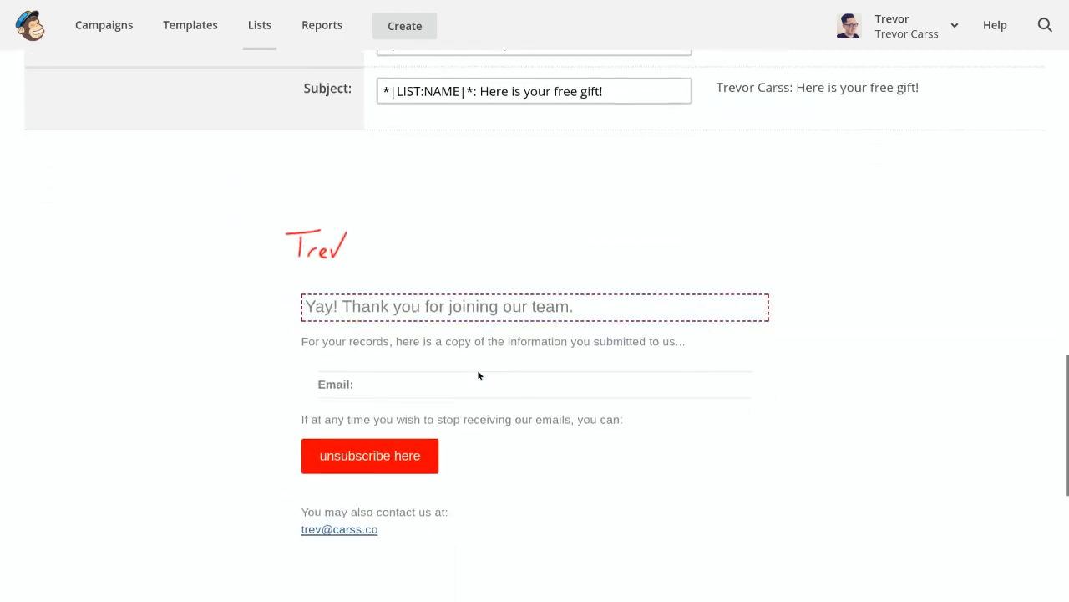
scroll(478, 375, up, 3)
scroll(477, 375, up, 10)
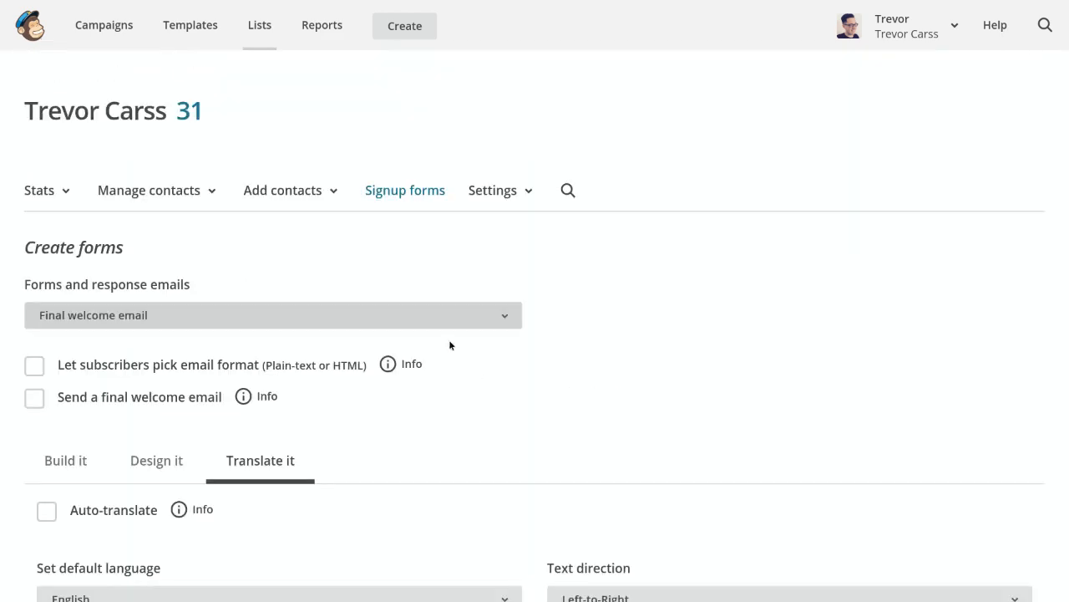
Step: Switch back to the Opt-in confirmation email and review its translation phrases, sender fields and subject line
click(425, 323)
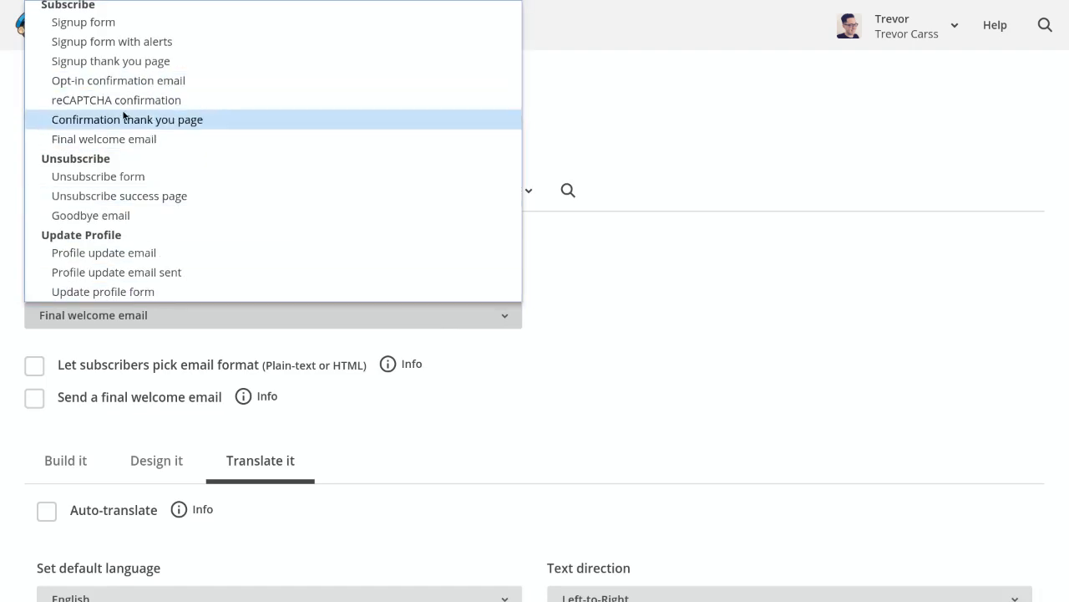
click(99, 79)
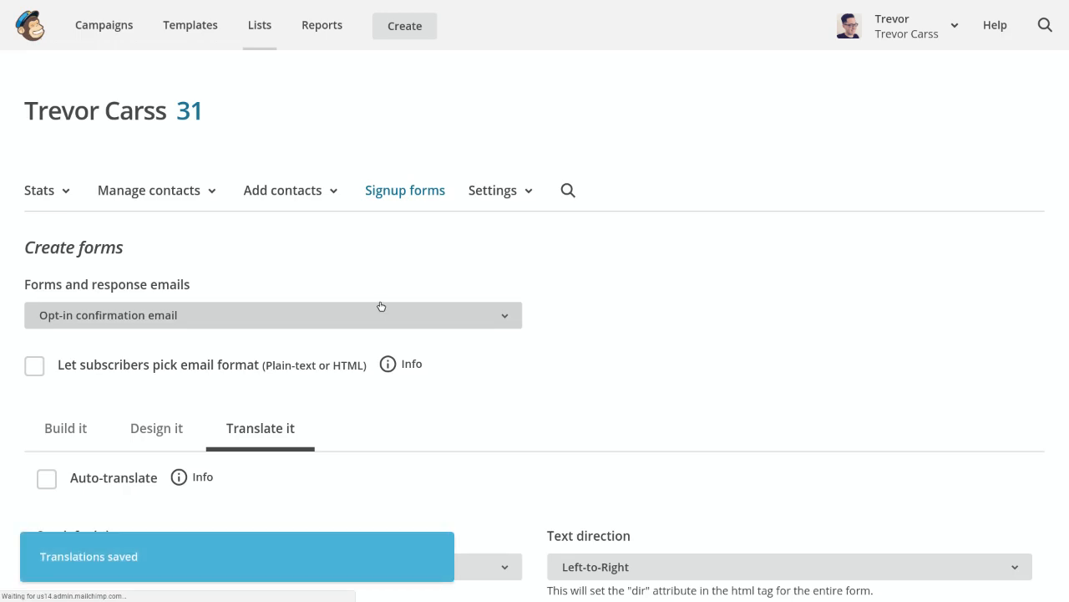
scroll(320, 269, down, 10)
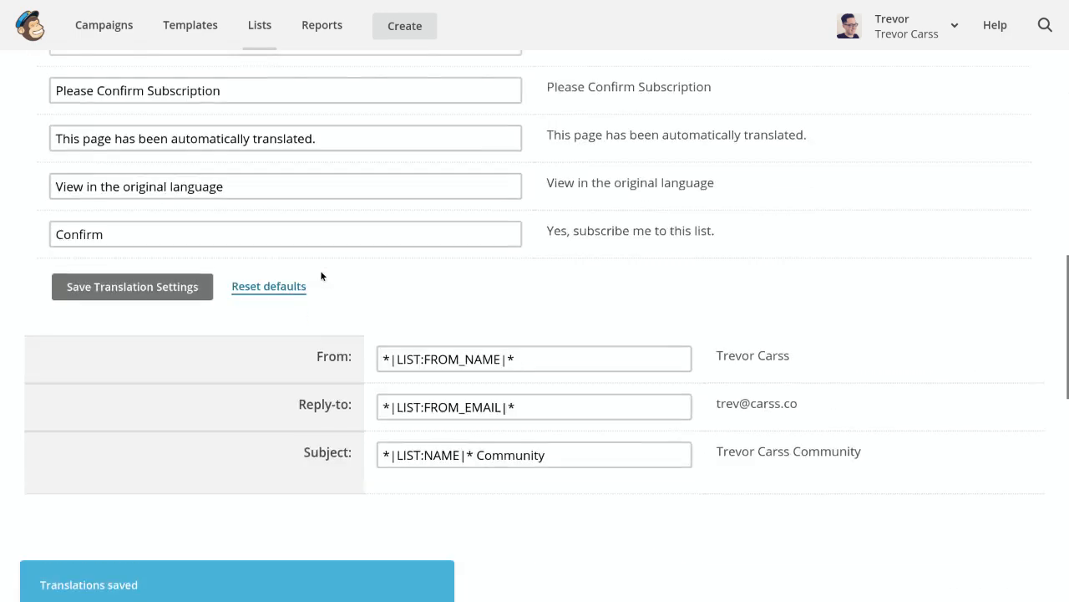
scroll(321, 276, down, 3)
scroll(321, 276, up, 5)
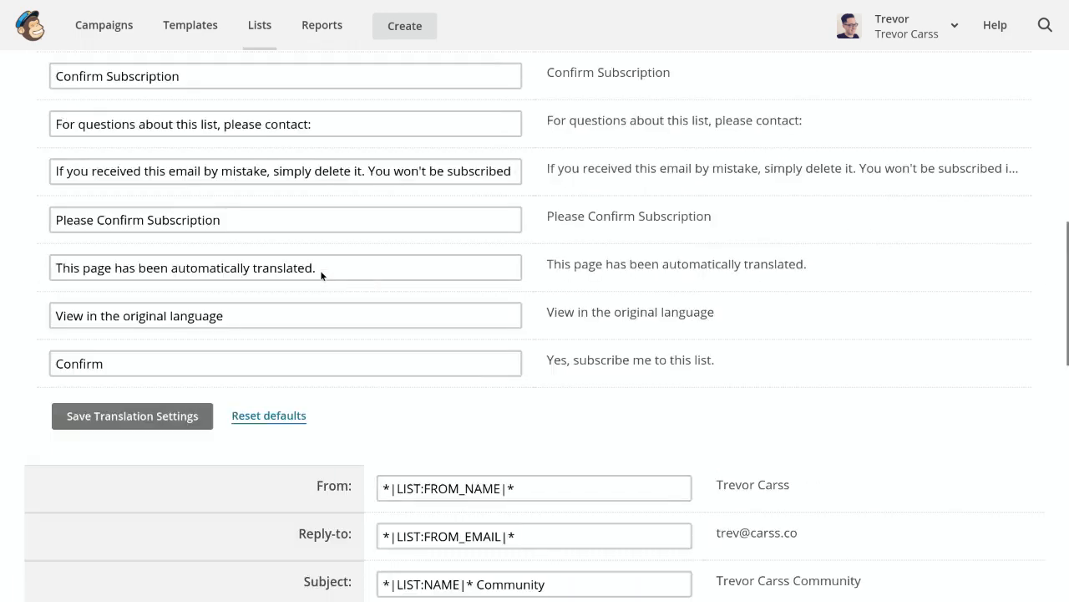
scroll(320, 270, up, 8)
Step: Switch to the Confirmation thank you page and compare its editable English phrases with the defaults and the page preview
click(275, 317)
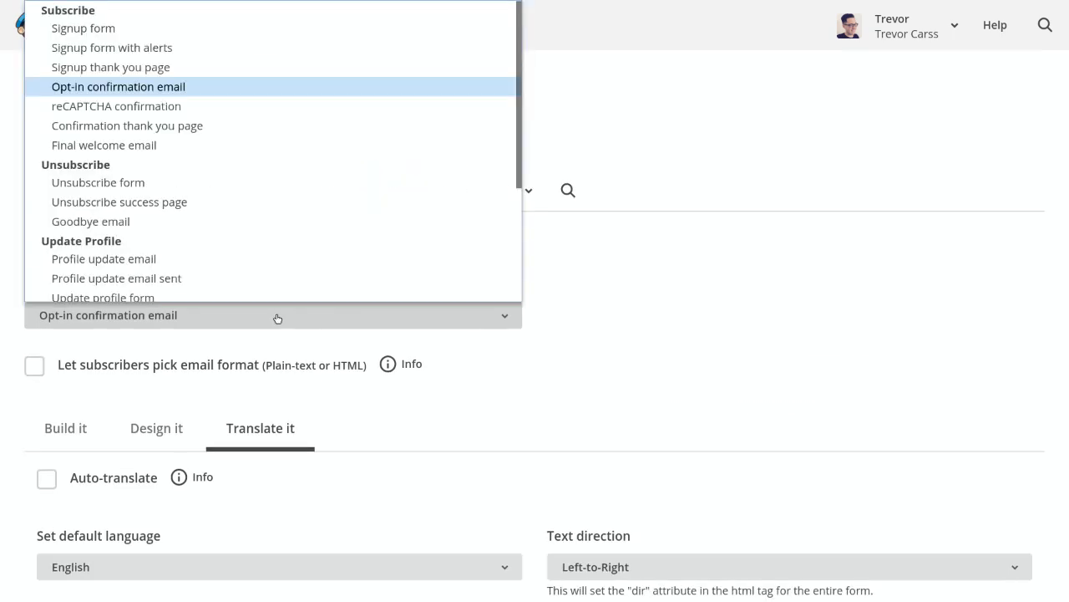
click(139, 127)
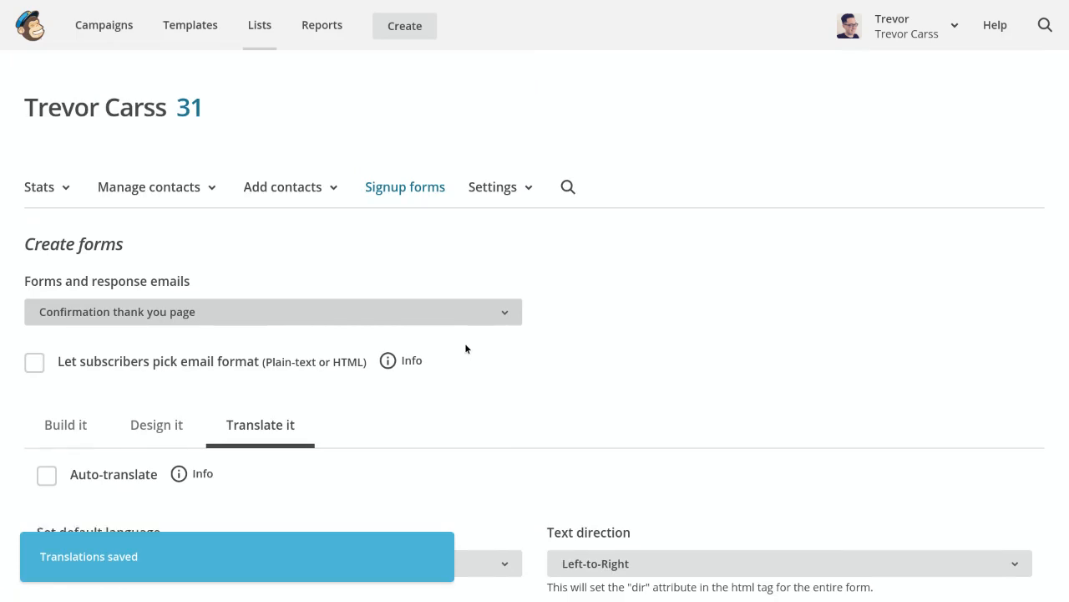
scroll(466, 348, down, 6)
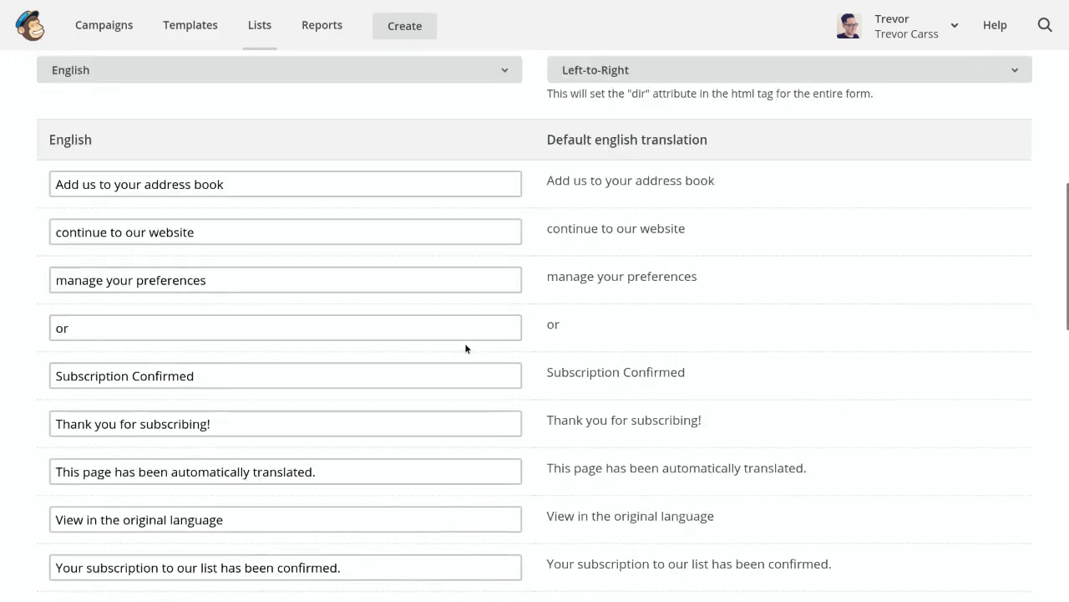
scroll(466, 347, down, 5)
scroll(465, 348, up, 5)
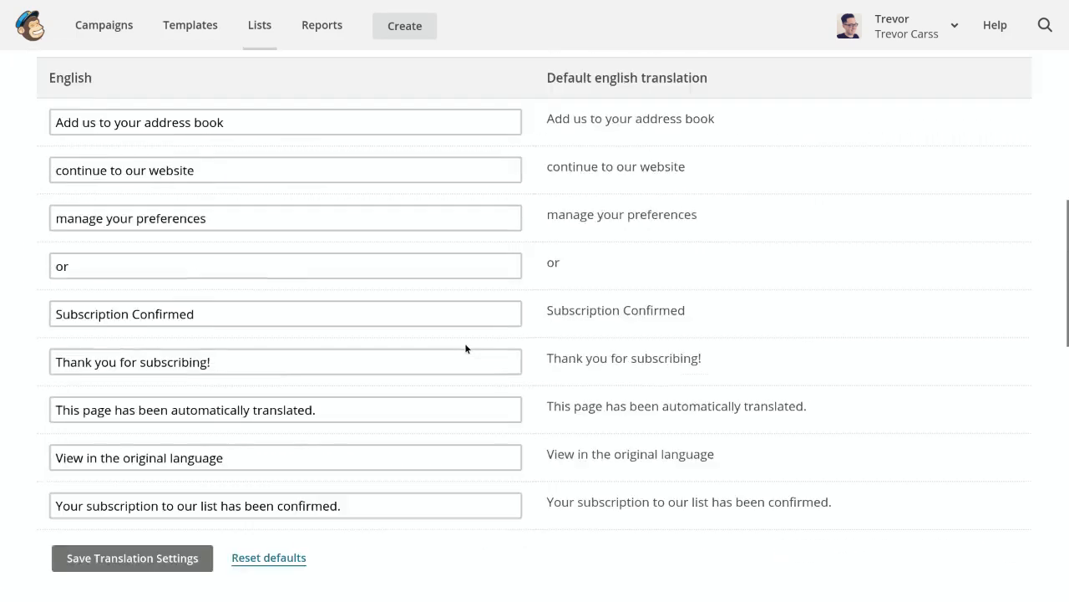
scroll(466, 348, up, 5)
scroll(465, 348, down, 13)
scroll(466, 347, up, 2)
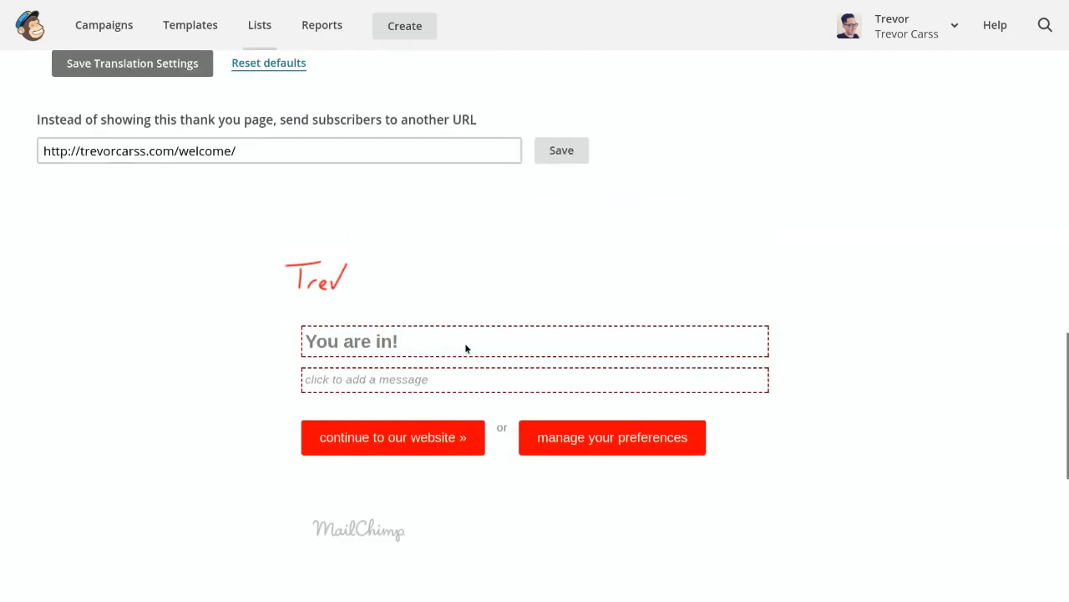
Step: Examine the Confirmation thank you page's option for sending subscribers to another URL
scroll(466, 348, up, 1)
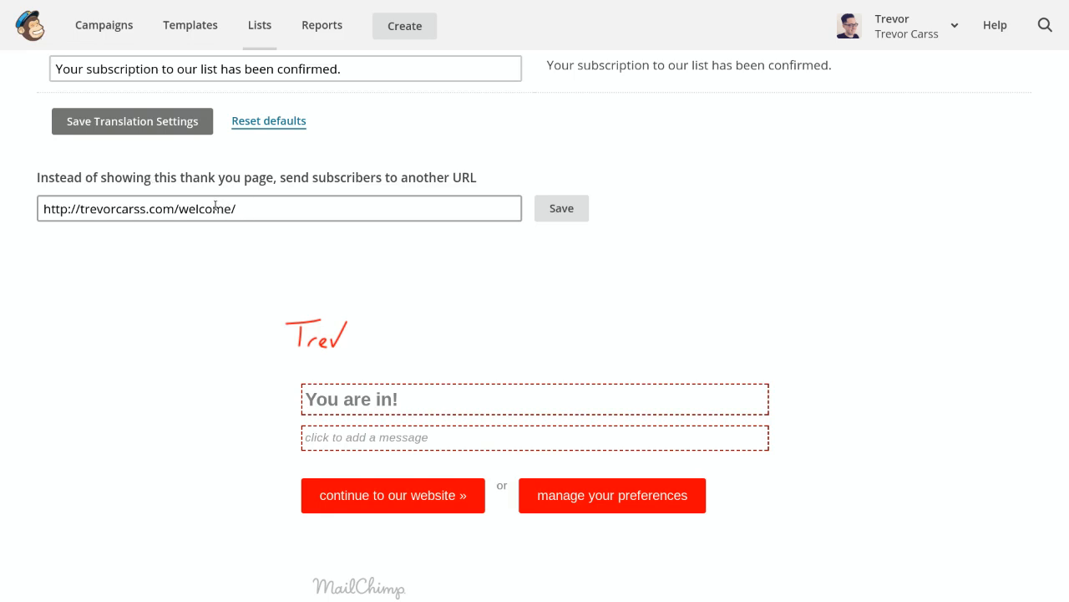
click(175, 300)
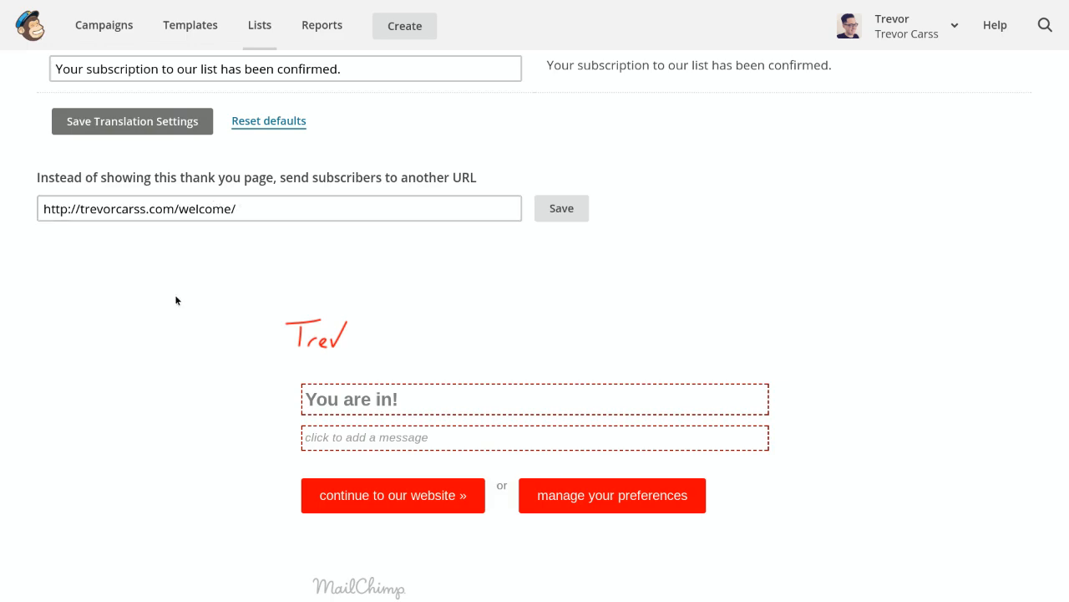
scroll(171, 305, up, 10)
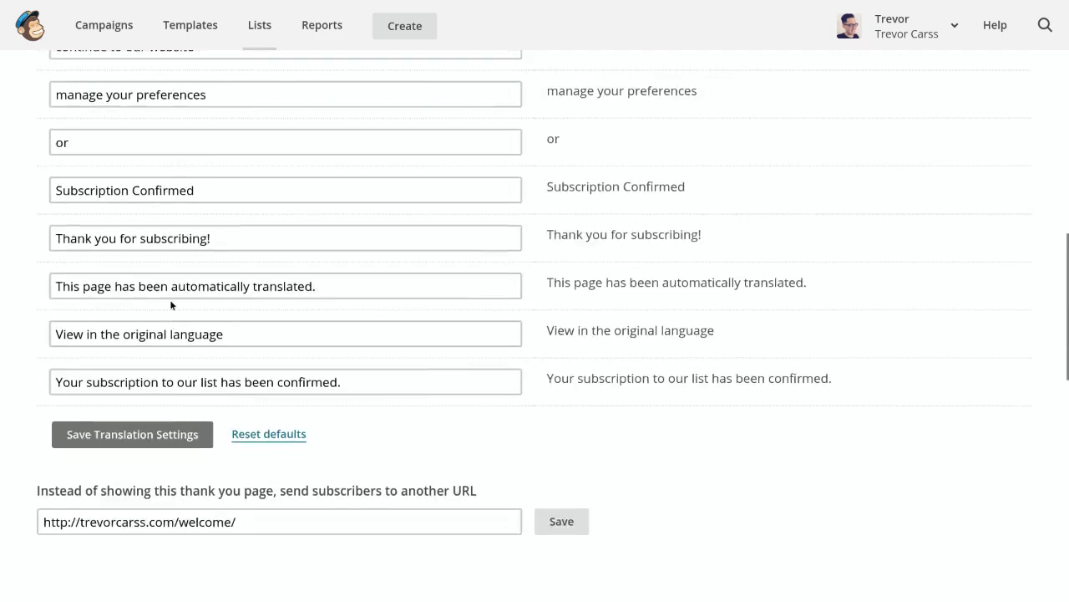
scroll(170, 305, up, 2)
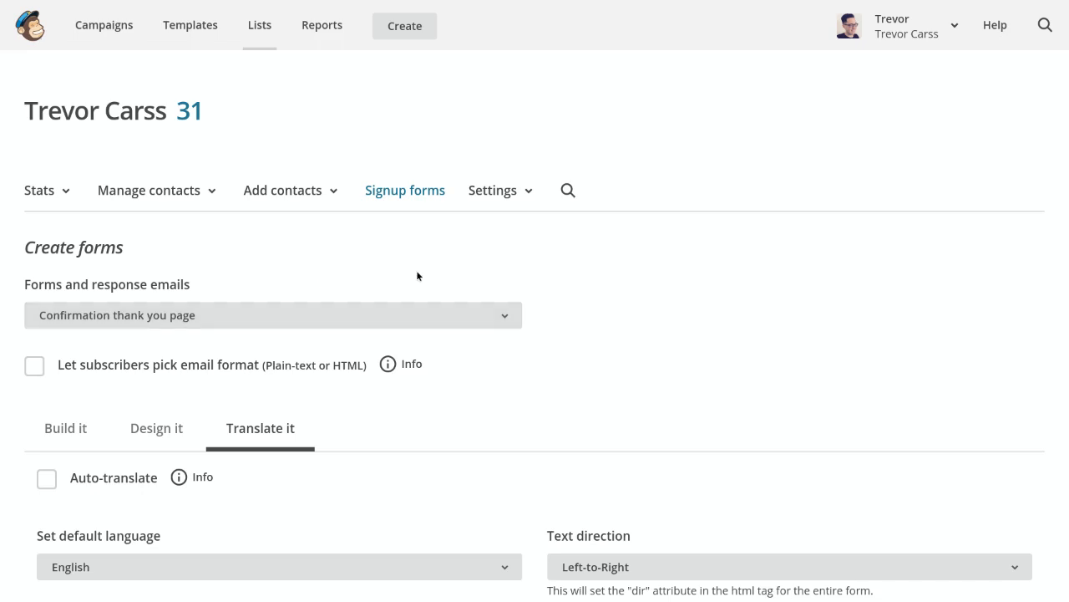
Step: Switch to the Unsubscribe form and examine its form URL, translation phrases and unsubscribe page preview
click(507, 324)
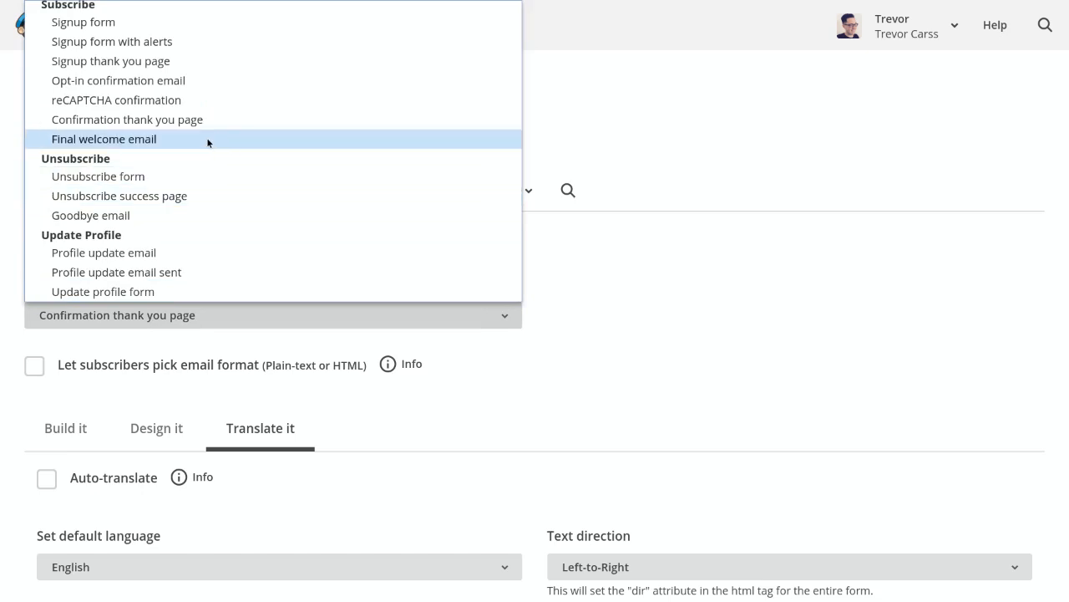
click(159, 175)
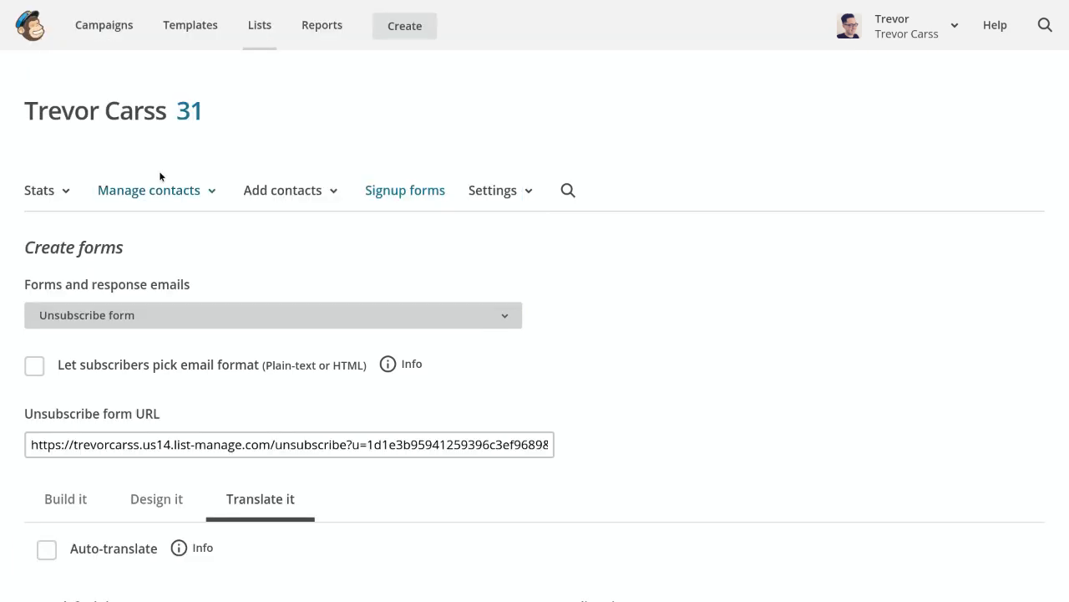
scroll(534, 296, down, 3)
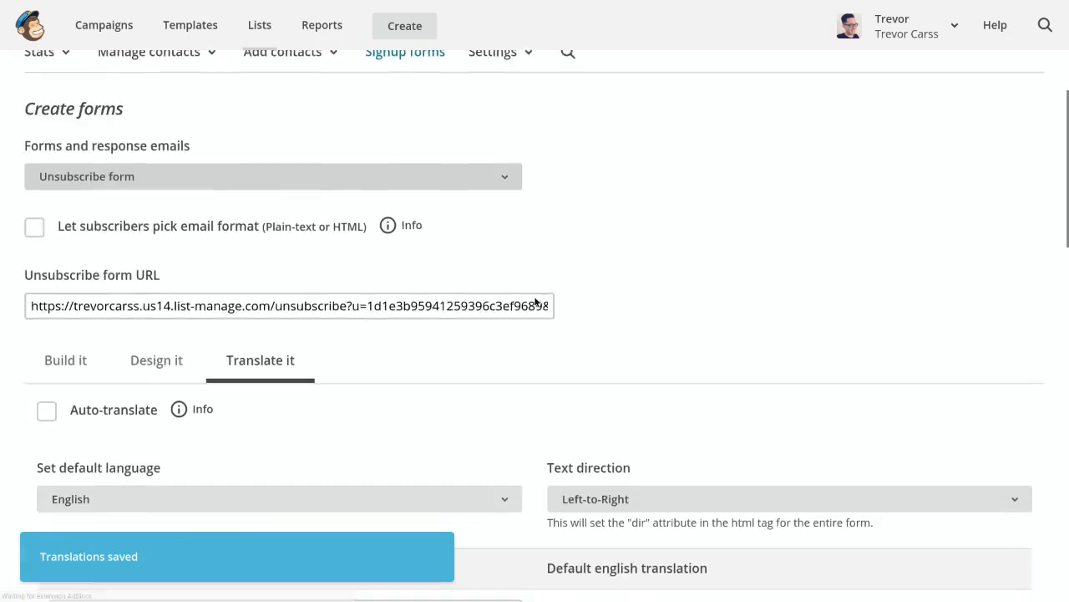
scroll(491, 328, down, 5)
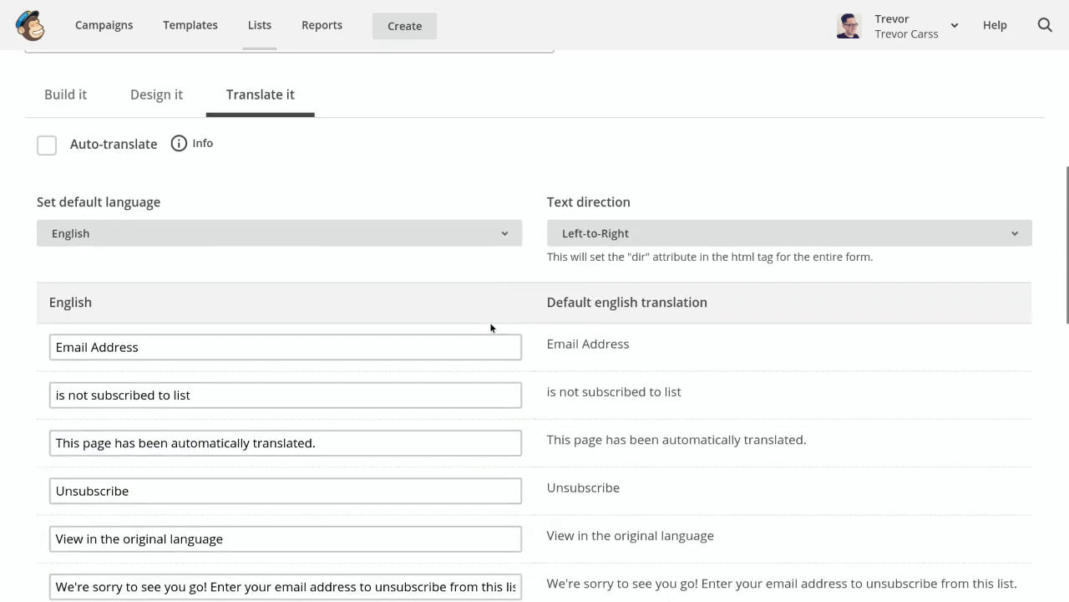
scroll(491, 328, down, 3)
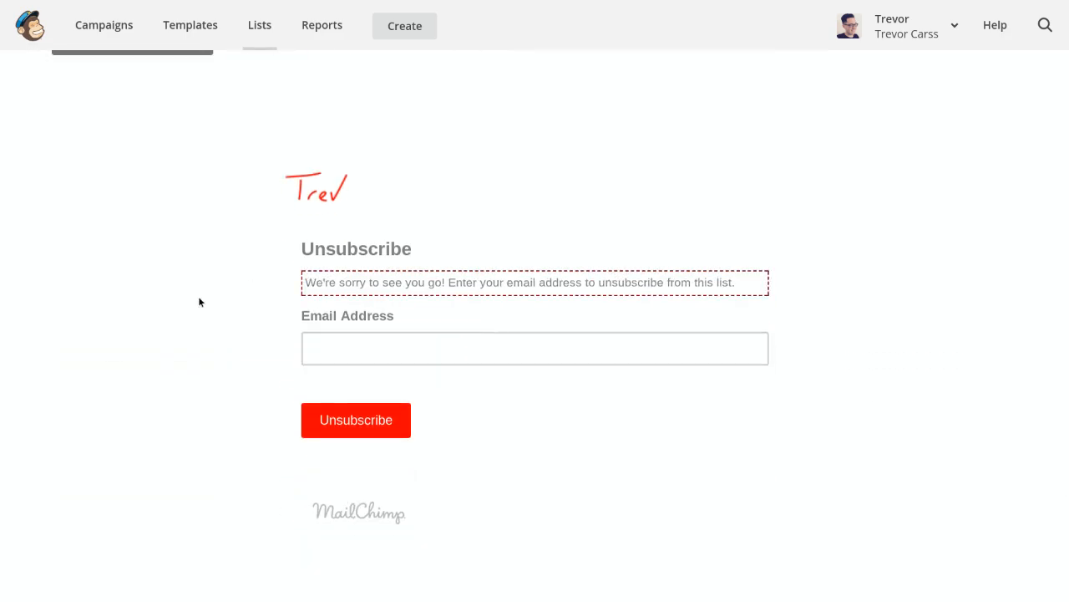
scroll(199, 301, up, 2)
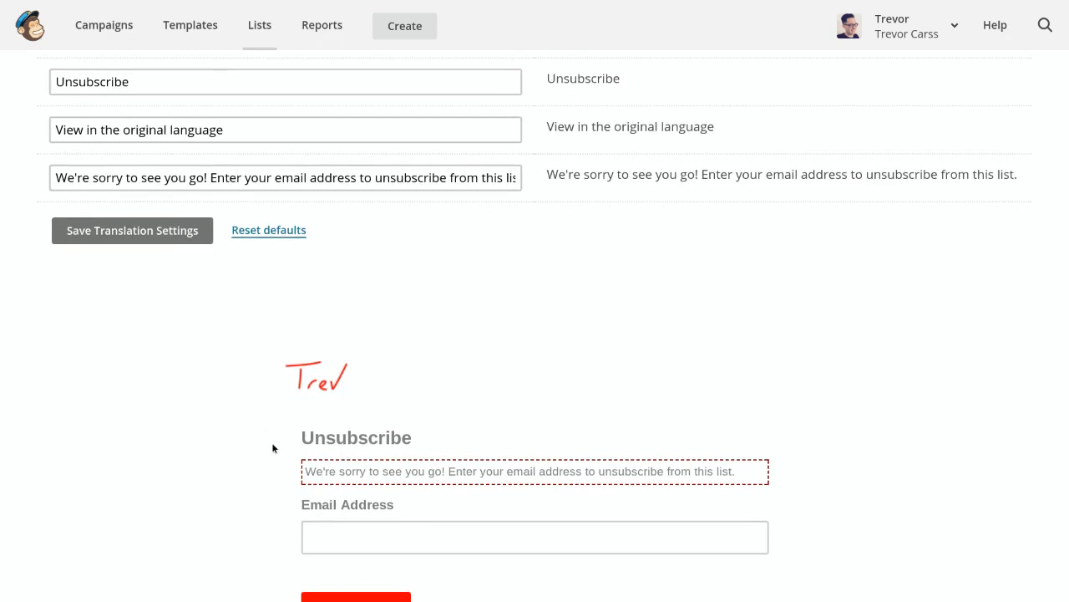
scroll(272, 444, up, 1)
scroll(273, 445, down, 1)
scroll(272, 444, up, 2)
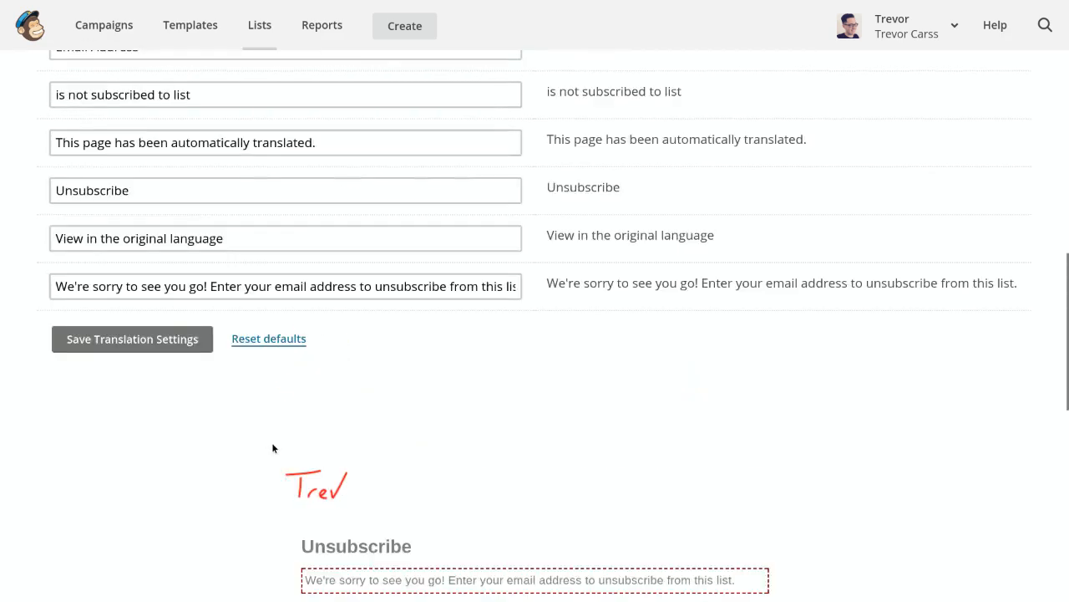
scroll(272, 444, up, 8)
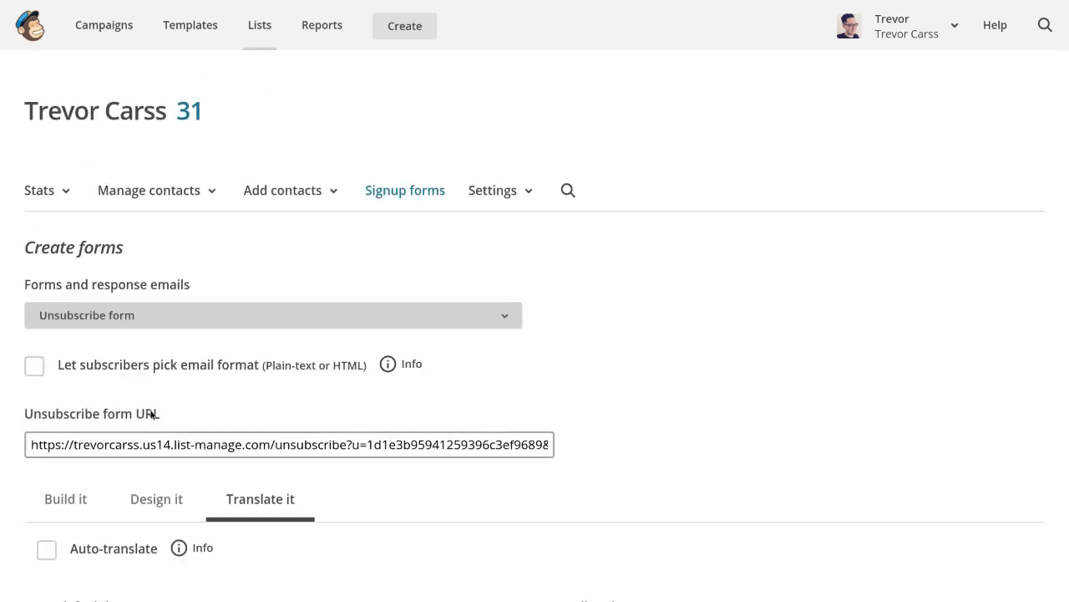
Step: Look through the remaining unsubscribe, update profile and other form types, and switch to the Forward to a friend form
click(270, 313)
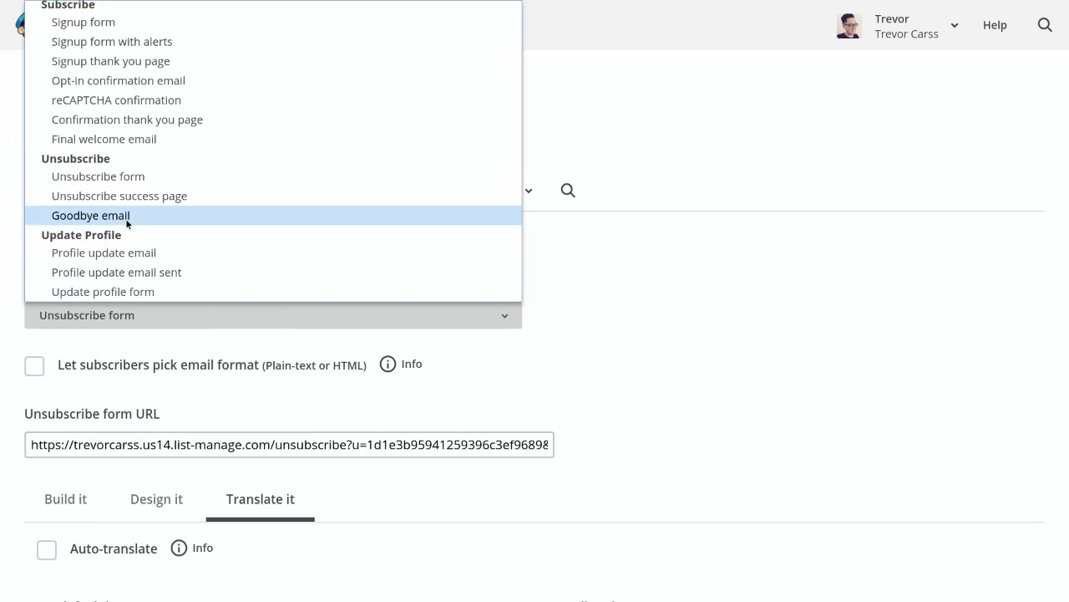
scroll(125, 218, down, 1)
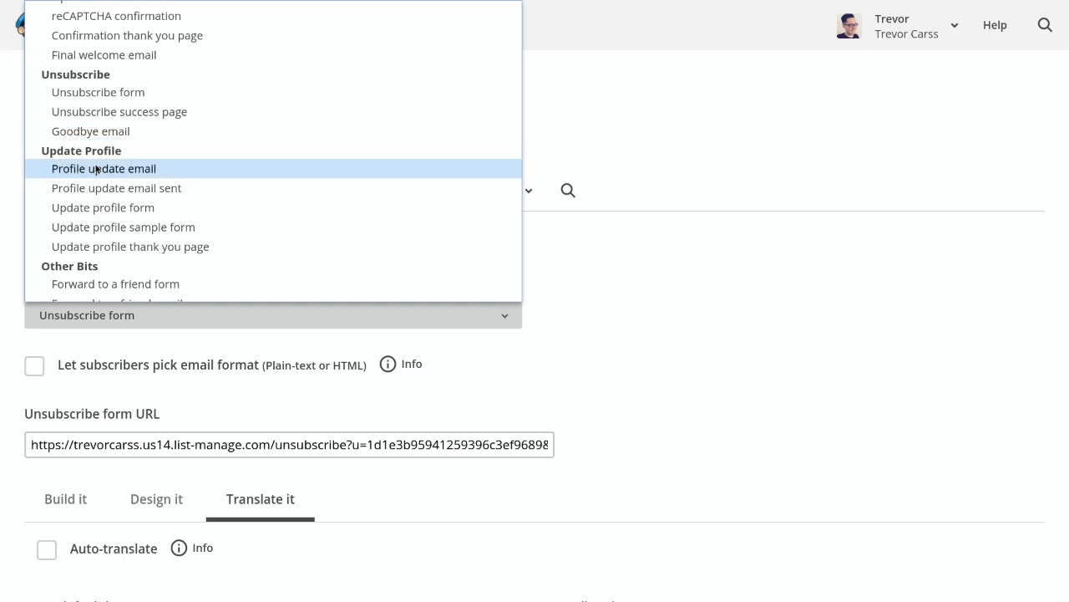
scroll(96, 169, down, 2)
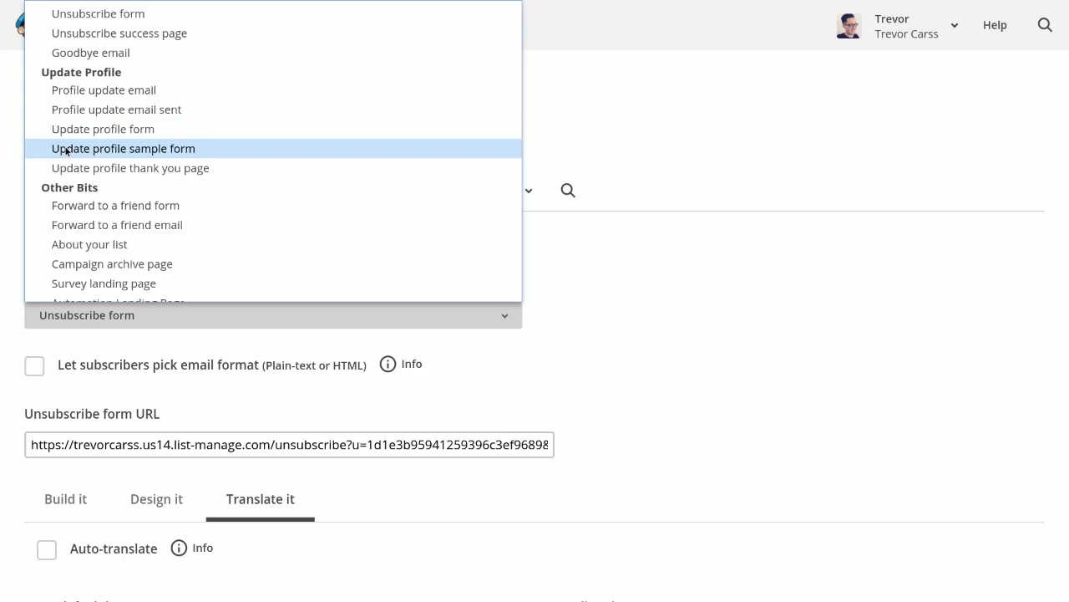
scroll(65, 150, down, 1)
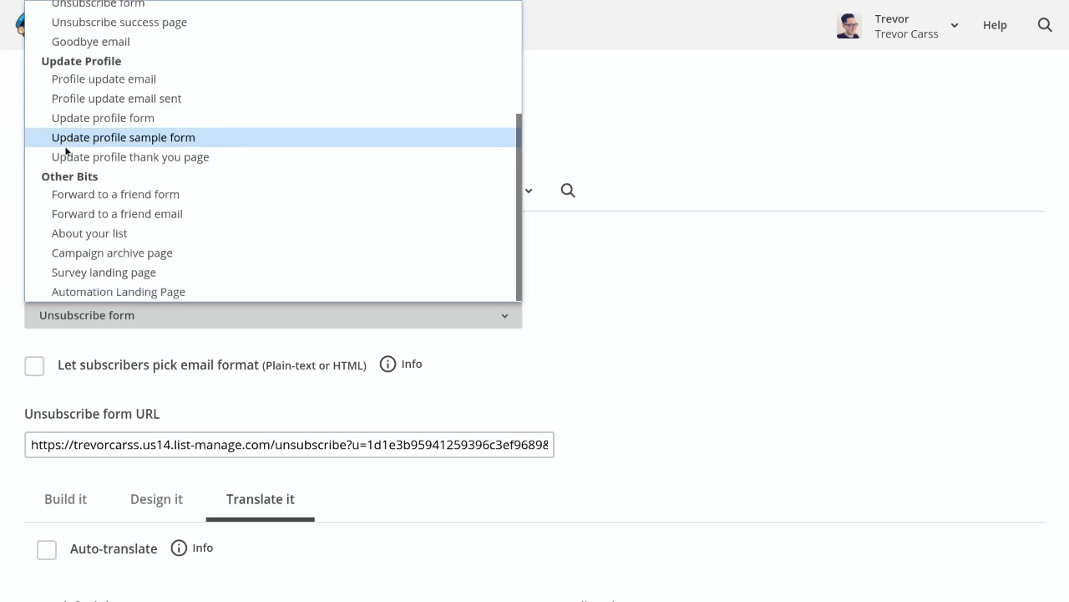
click(139, 199)
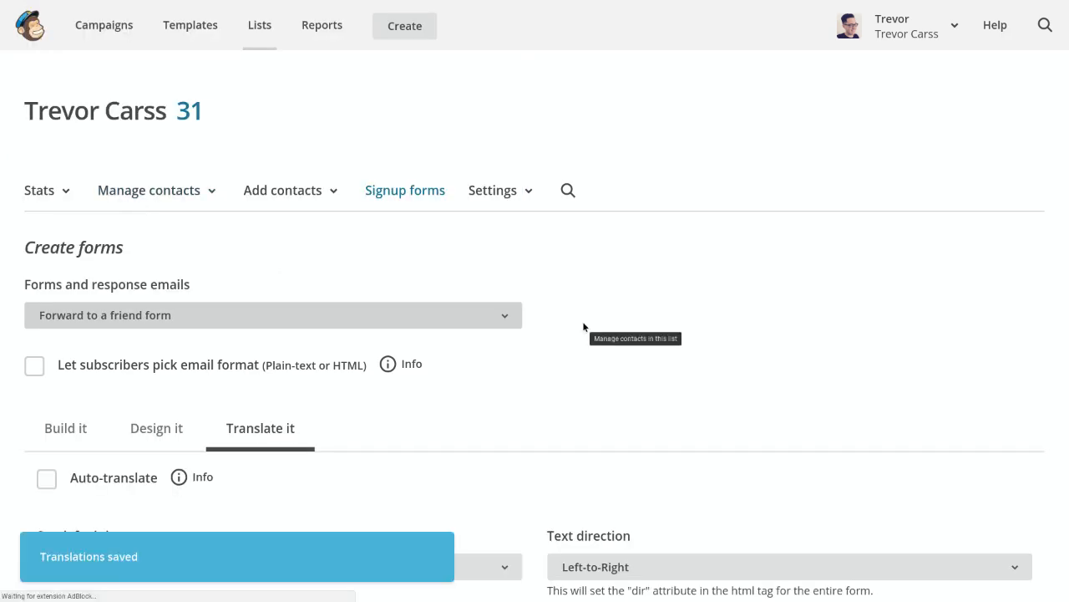
Step: Examine the Forward to a friend form's customized phrases against their defaults, along with the preview's fields, Send button and privacy note
scroll(583, 327, down, 3)
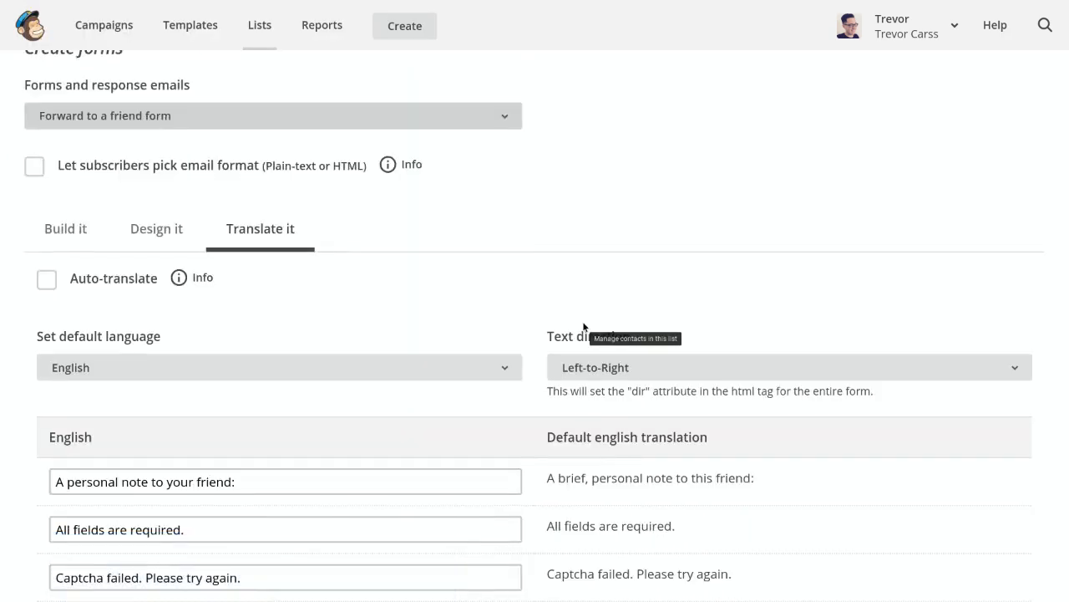
scroll(584, 327, down, 6)
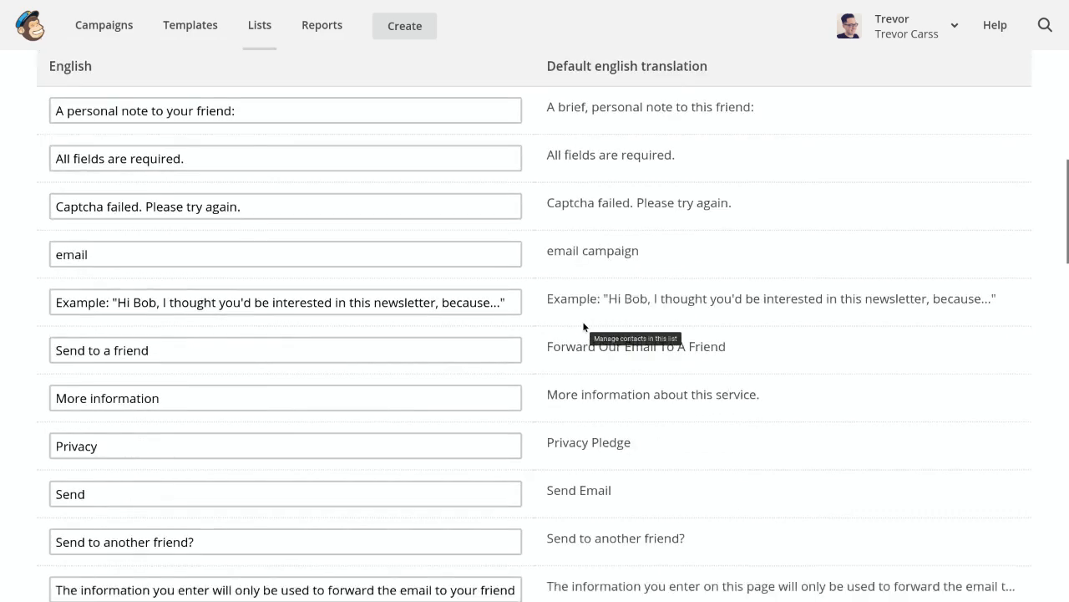
scroll(583, 327, down, 8)
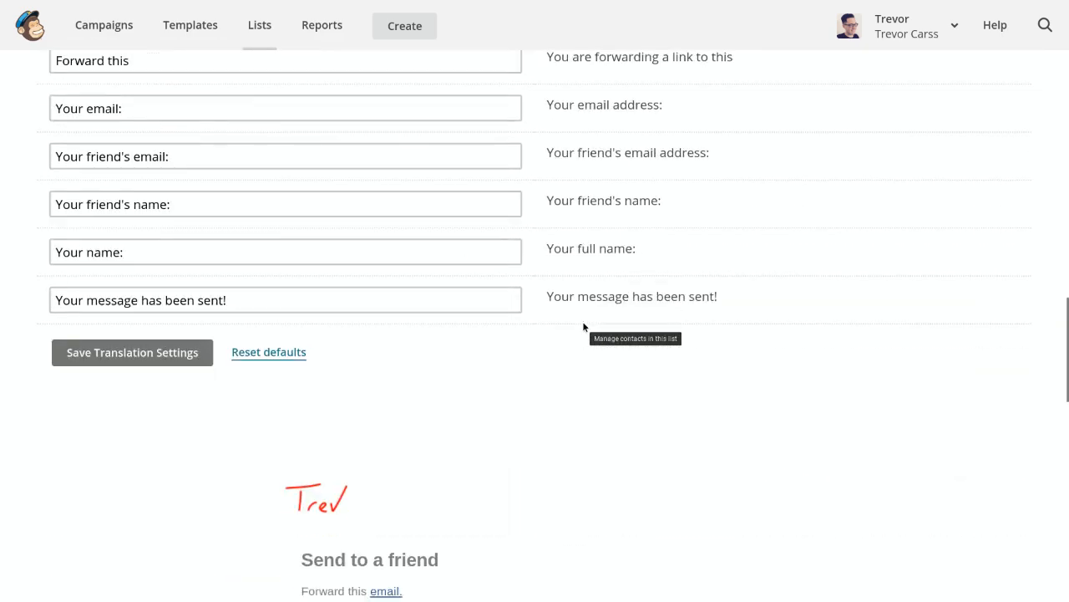
scroll(583, 327, down, 4)
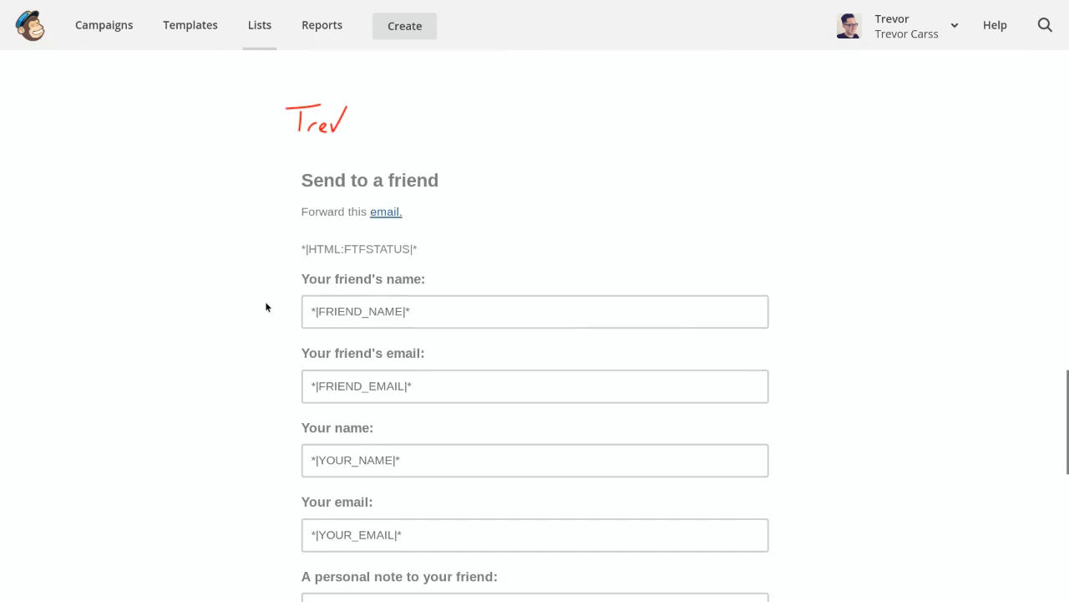
scroll(266, 307, down, 1)
scroll(266, 307, down, 2)
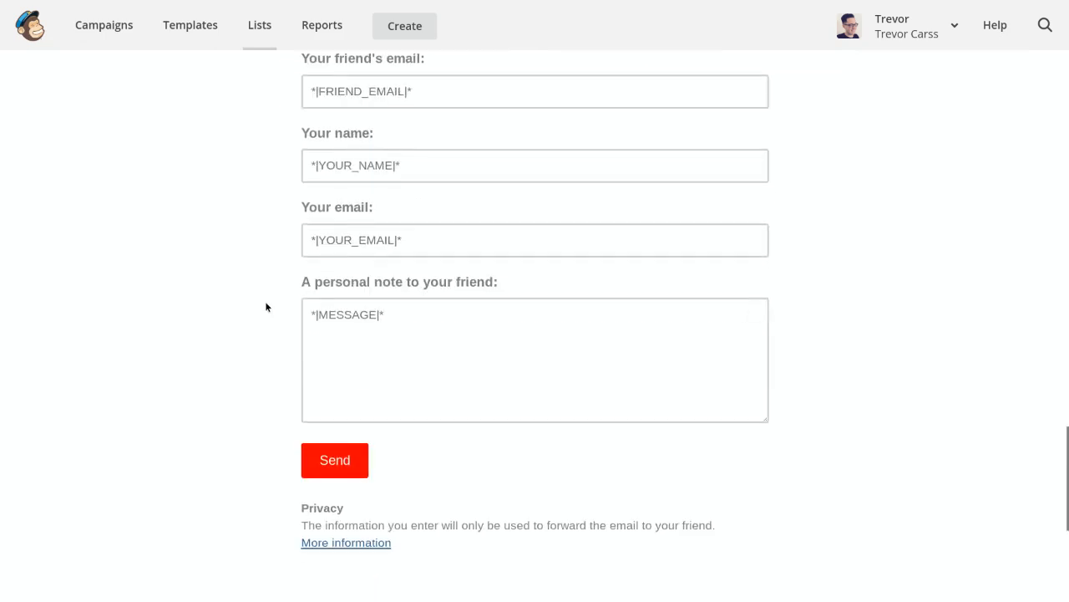
scroll(266, 306, down, 1)
scroll(266, 306, up, 7)
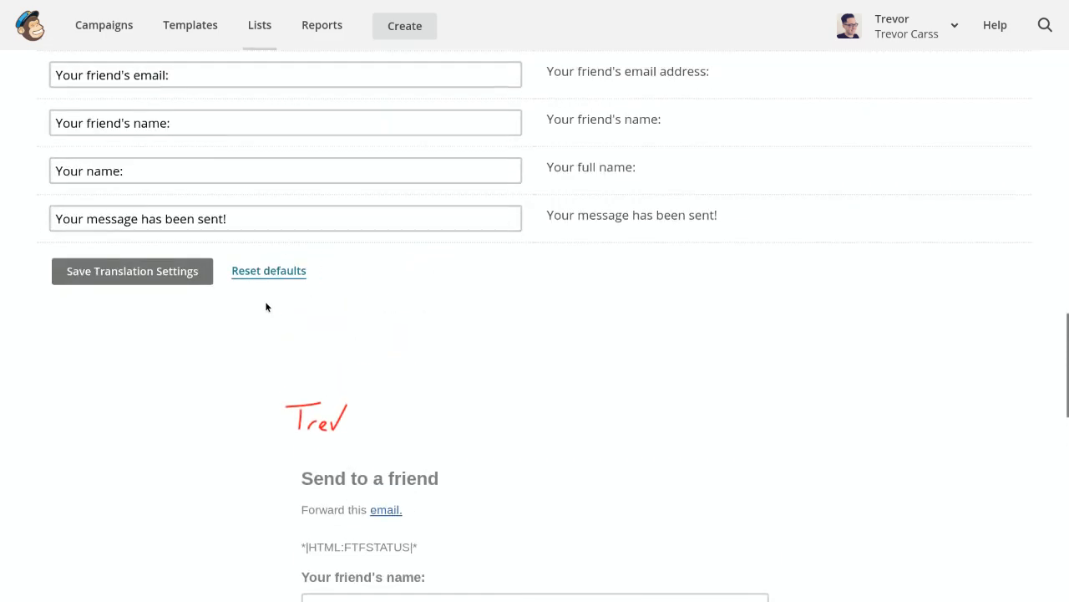
Step: Look over the Send to a friend page preview from its heading through the name, email and personal note fields to the privacy note
scroll(266, 307, down, 3)
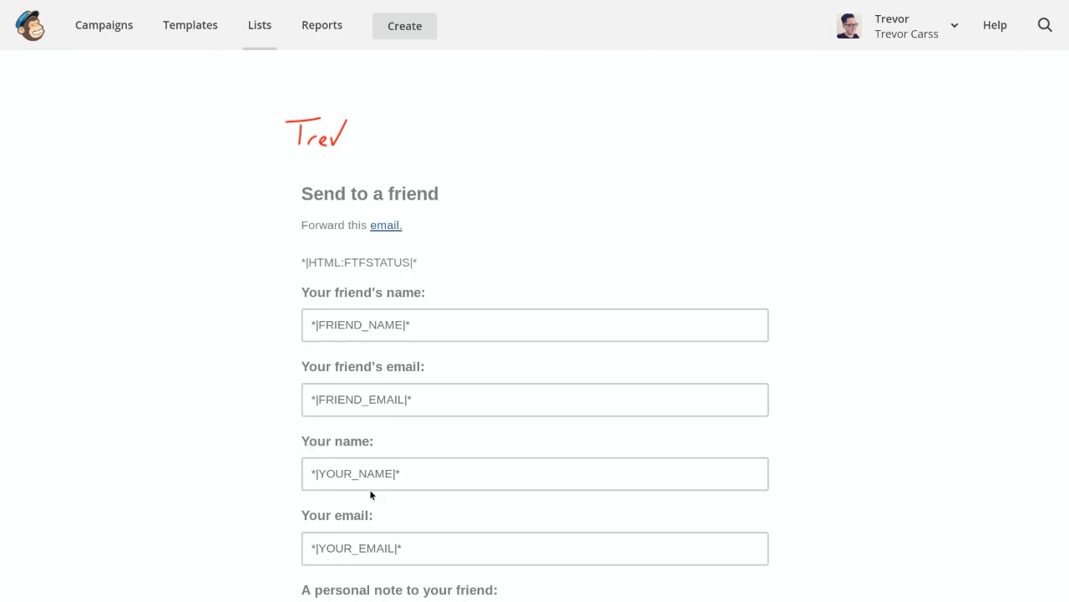
scroll(246, 460, down, 1)
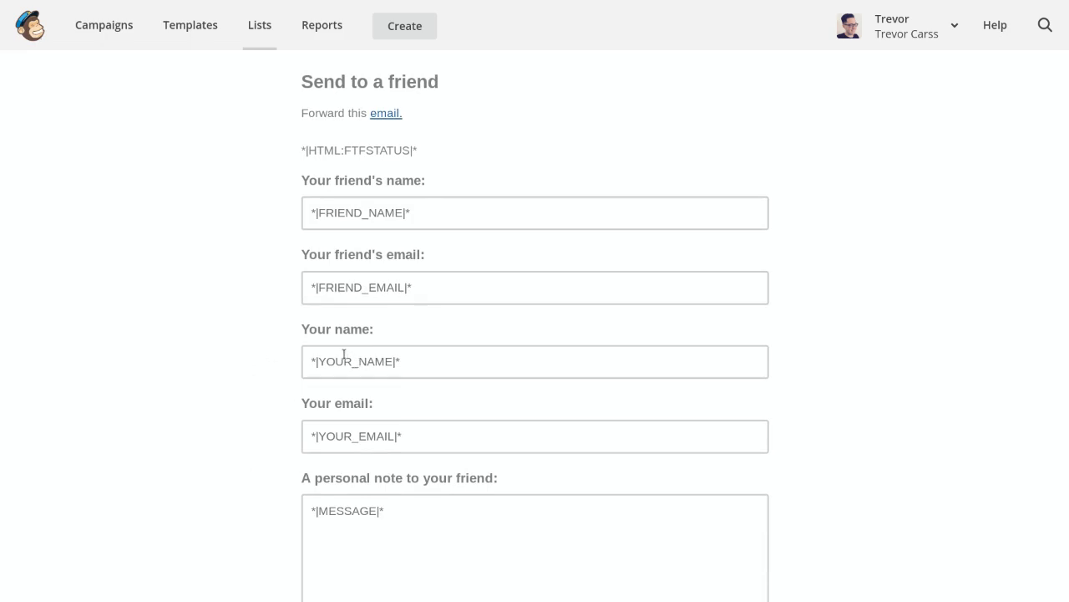
scroll(189, 344, down, 2)
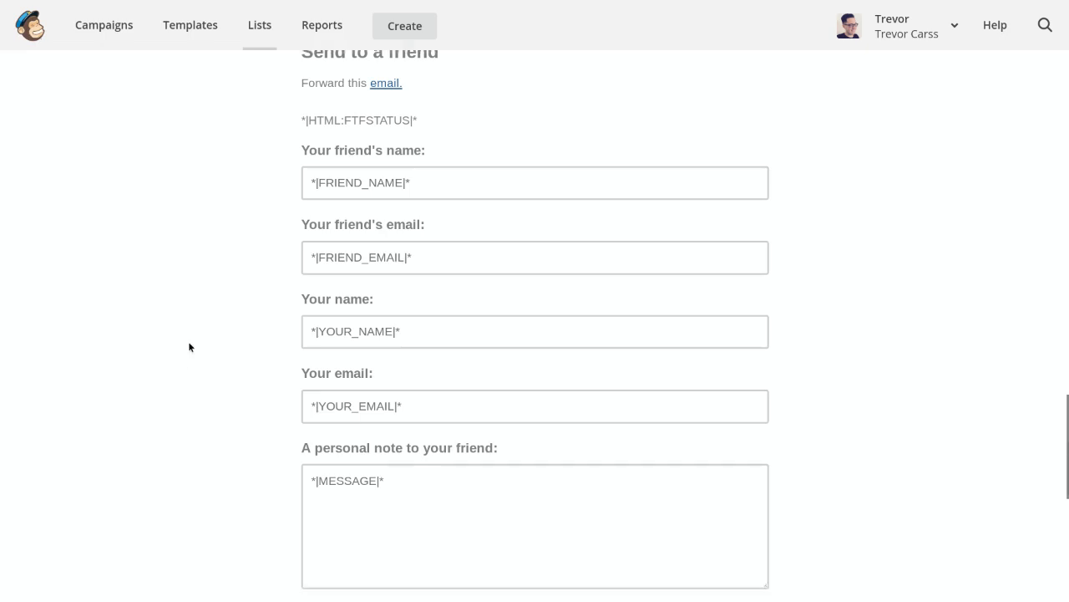
scroll(189, 343, down, 1)
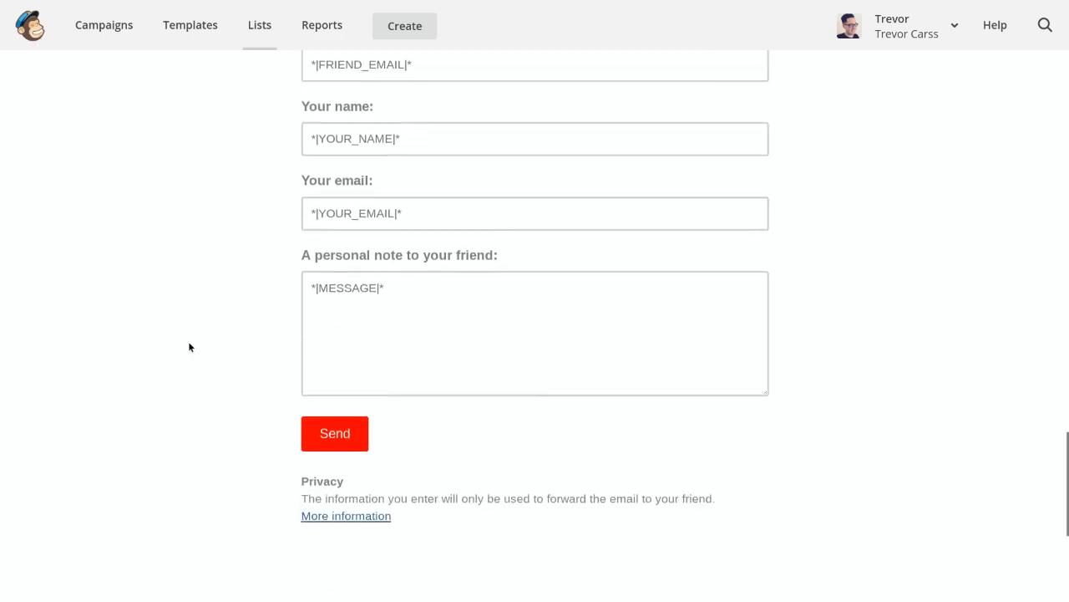
Step: Switch to the Forward to a friend email and examine its message preview with the forward and subscribe links
scroll(189, 347, up, 8)
scroll(189, 347, up, 8)
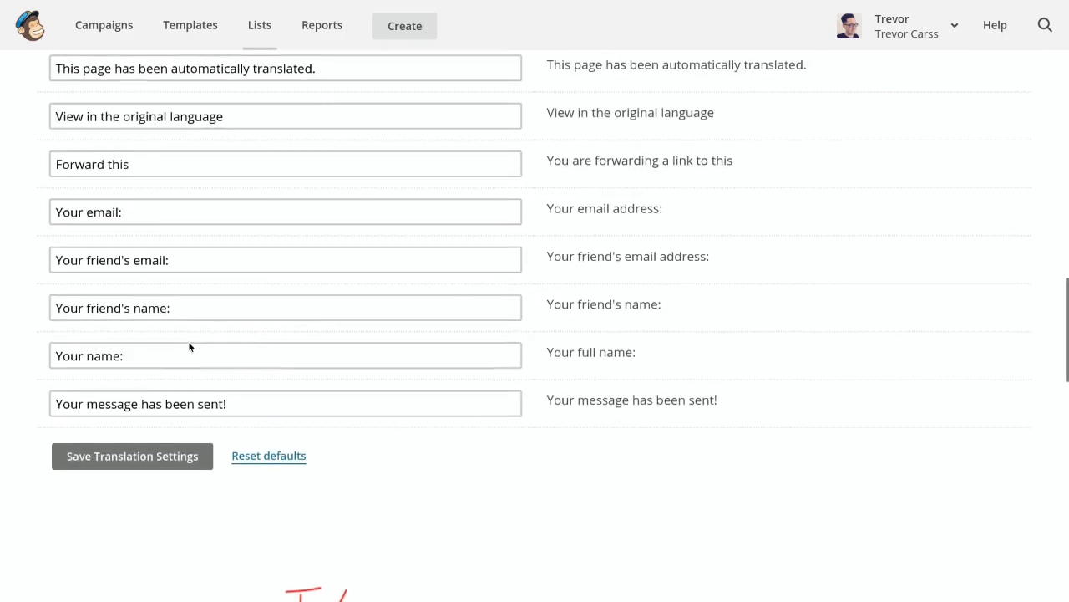
scroll(189, 347, up, 8)
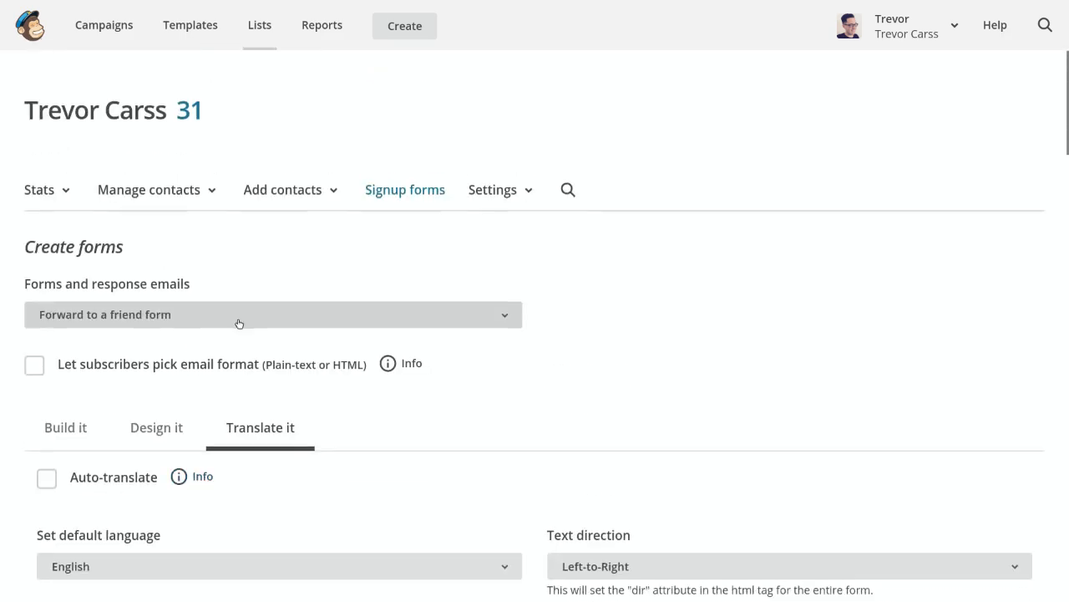
click(253, 312)
scroll(139, 237, down, 2)
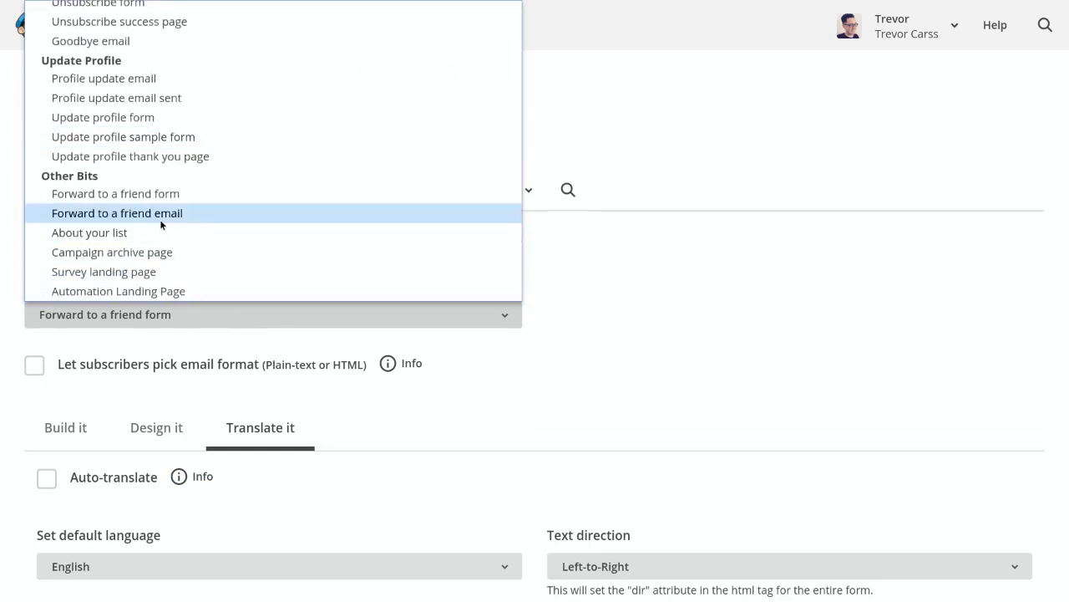
click(161, 222)
scroll(608, 287, down, 10)
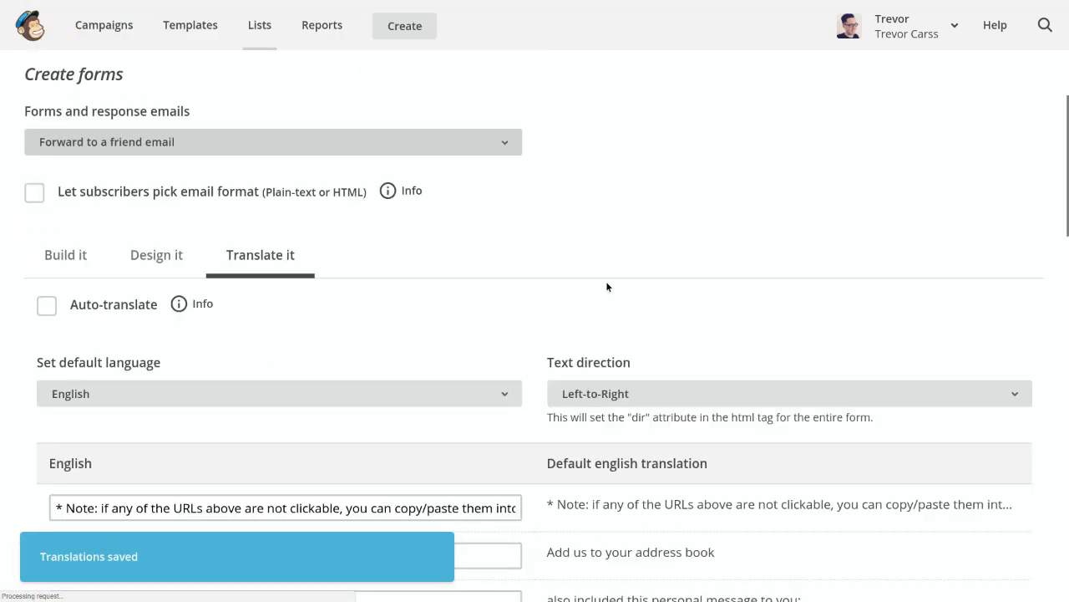
scroll(607, 287, down, 5)
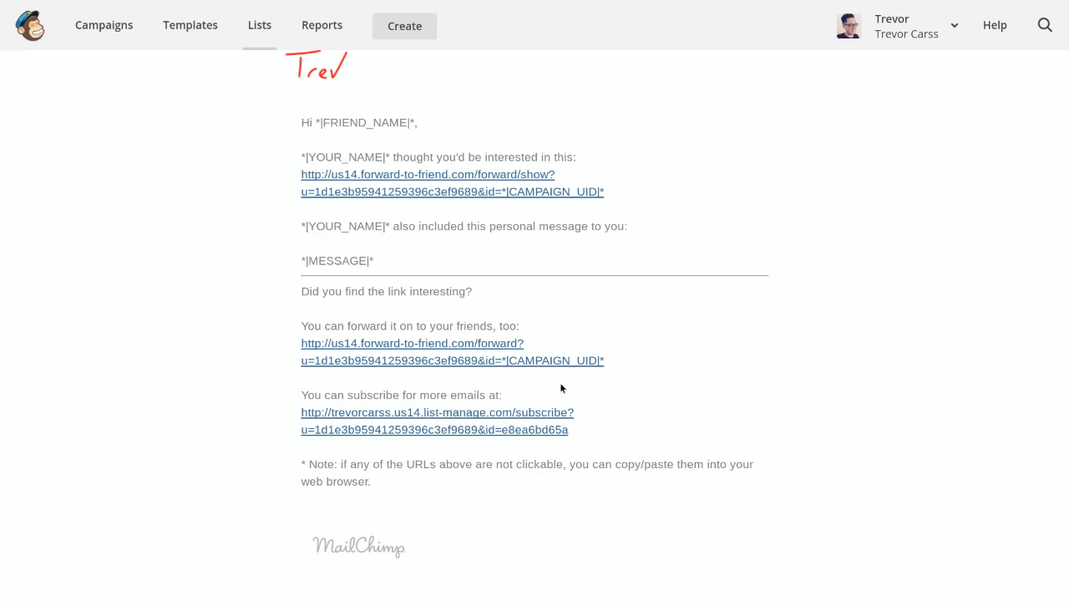
Step: Look through the remaining Update Profile and Other Bits form types, then close the list without choosing another
scroll(235, 483, up, 15)
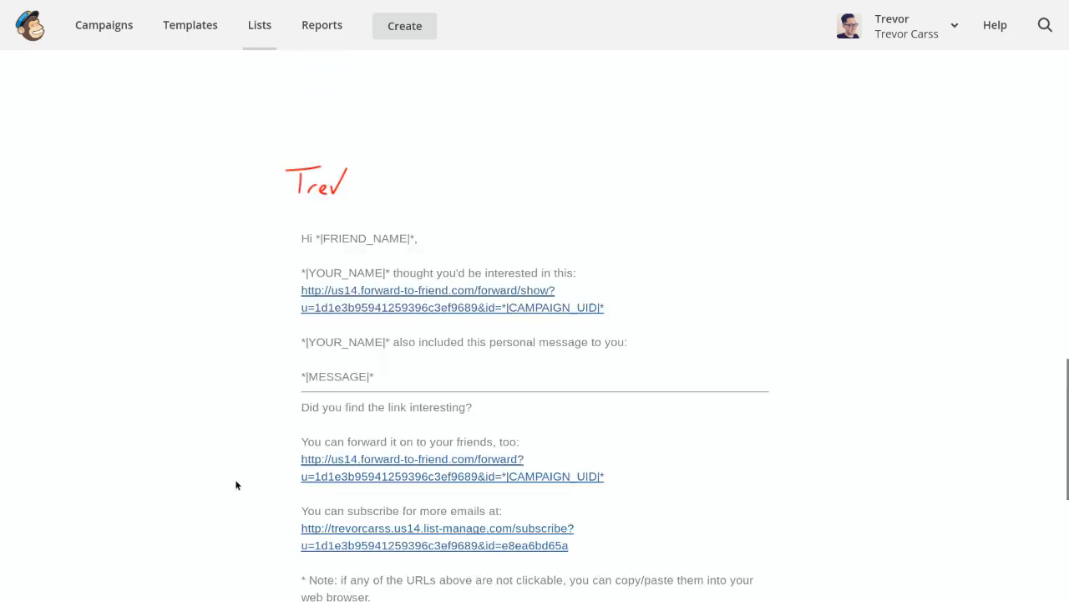
scroll(236, 485, up, 1)
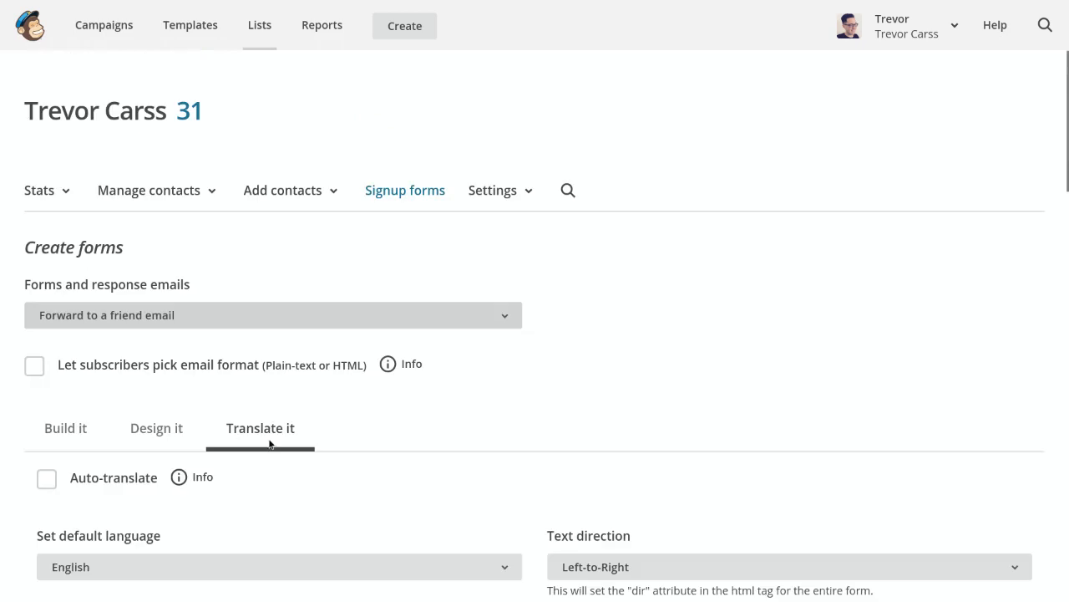
click(450, 317)
scroll(299, 182, down, 2)
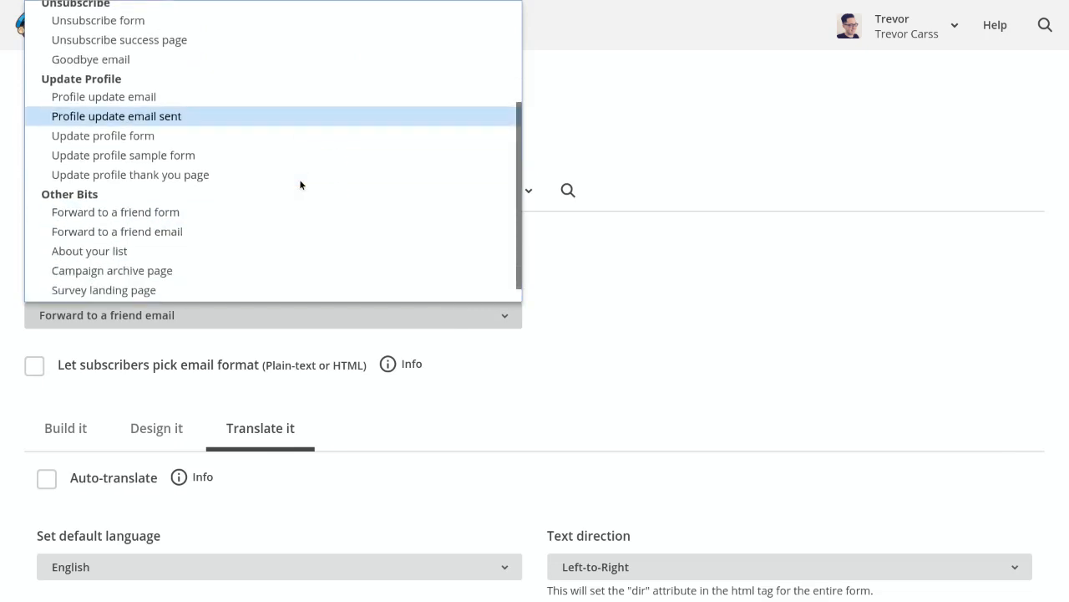
scroll(299, 179, down, 1)
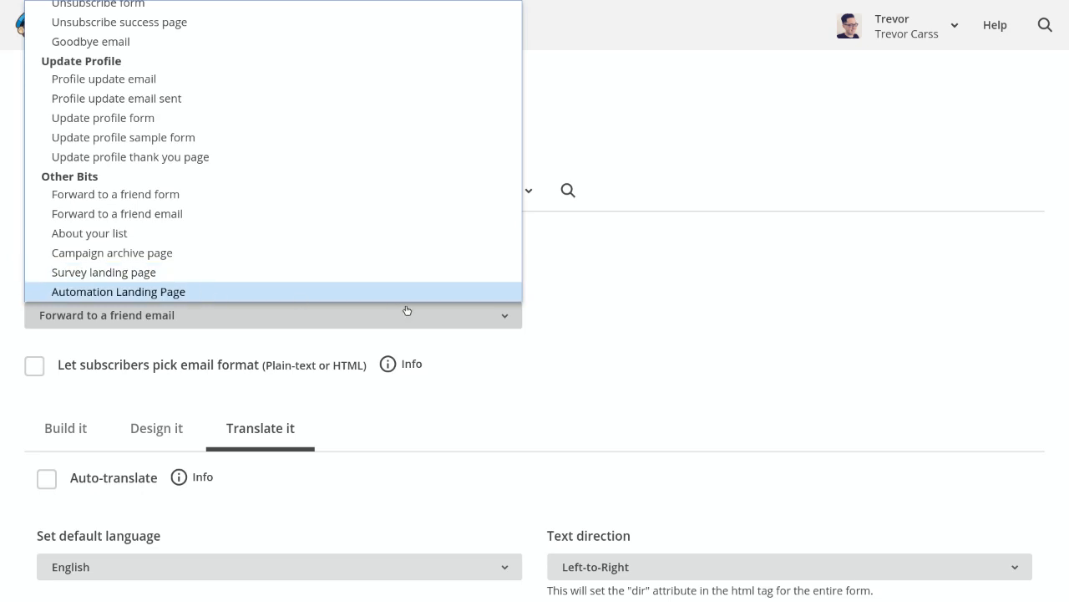
click(627, 325)
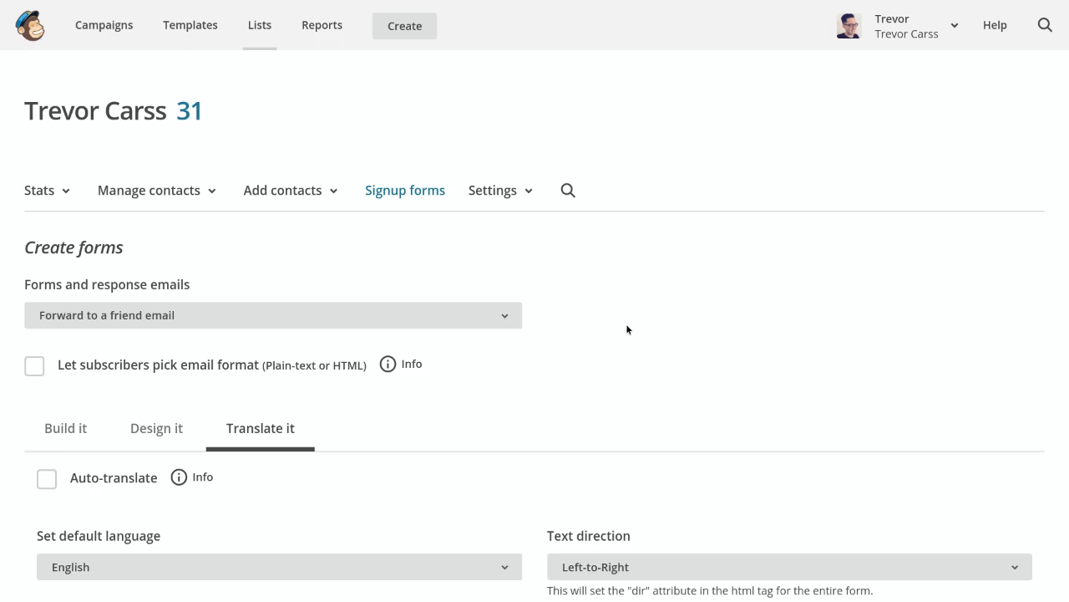